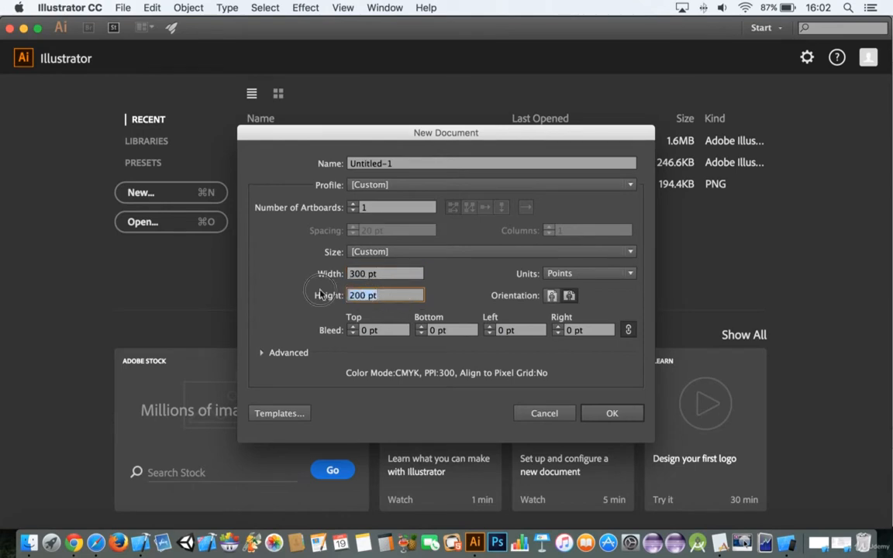
Set the new document's height to 300 pt and create the document
{"action": "type", "text": "300"}
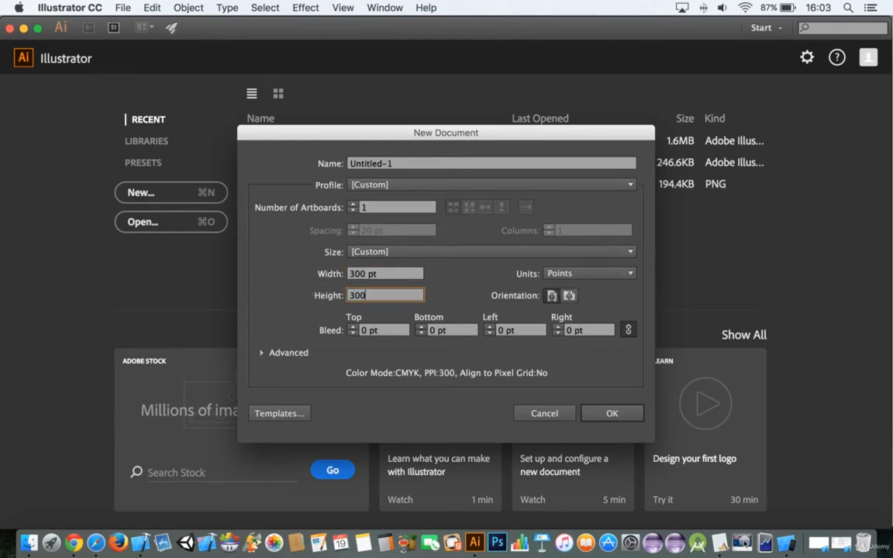
{"action": "key", "text": "Return"}
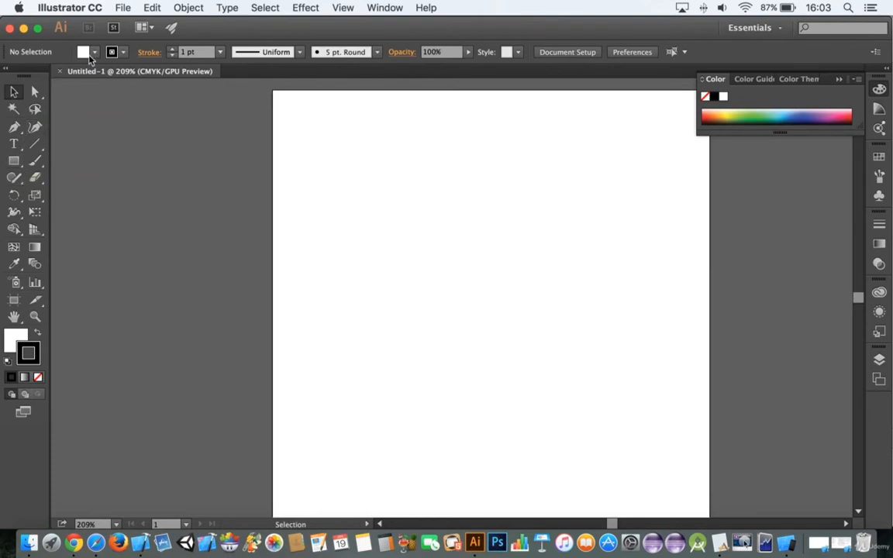
Set the default stroke to none and the fill to the gray swatch C=0 M=0 Y=0 K=50
{"action": "left_click", "coordinate": [123, 52]}
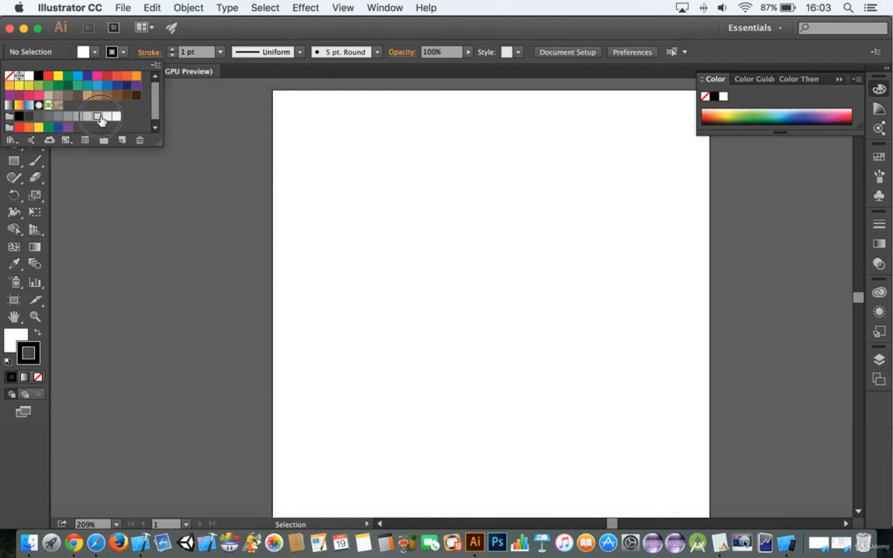
{"action": "left_click", "coordinate": [97, 117]}
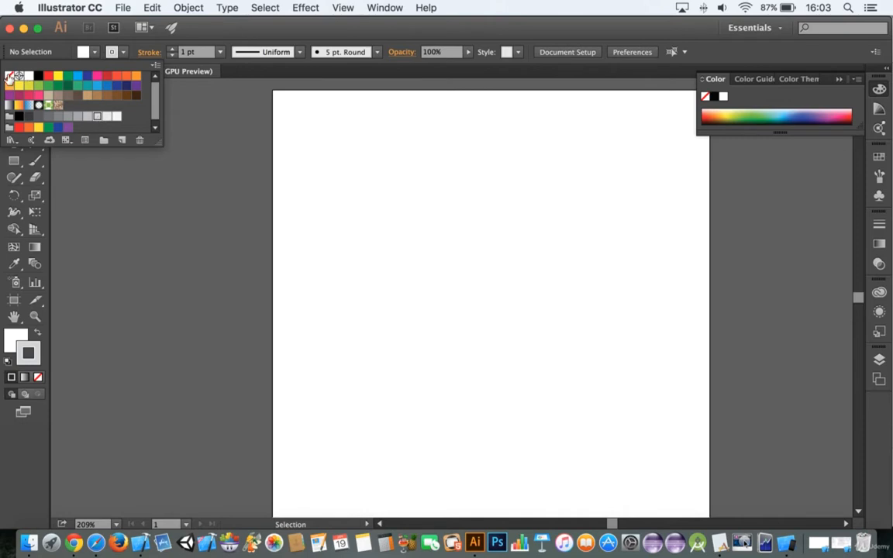
{"action": "left_click", "coordinate": [9, 76]}
{"action": "left_click", "coordinate": [123, 53]}
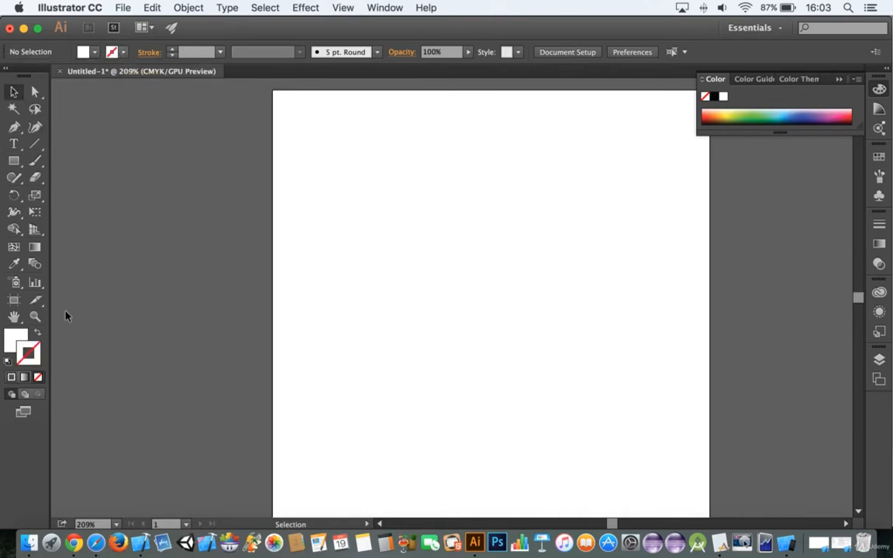
{"action": "left_click", "coordinate": [85, 51]}
{"action": "left_click", "coordinate": [66, 117]}
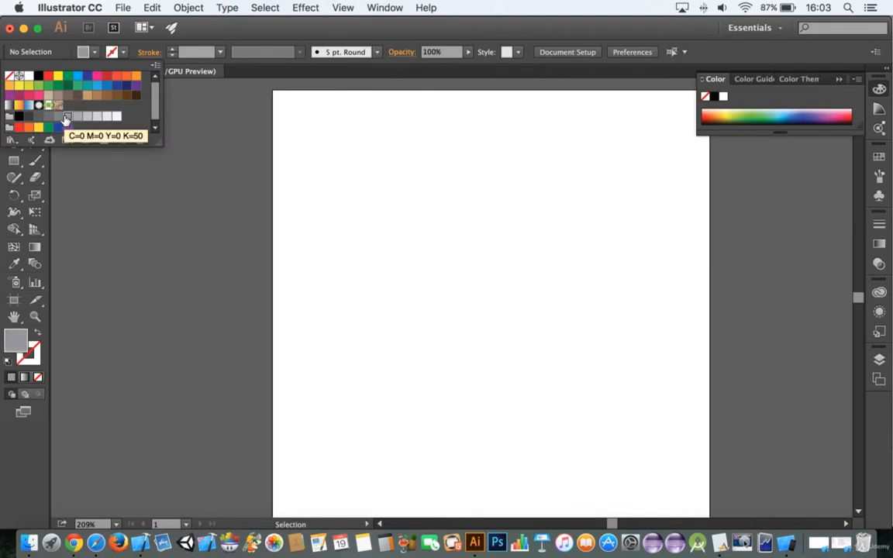
{"action": "left_click", "coordinate": [95, 55]}
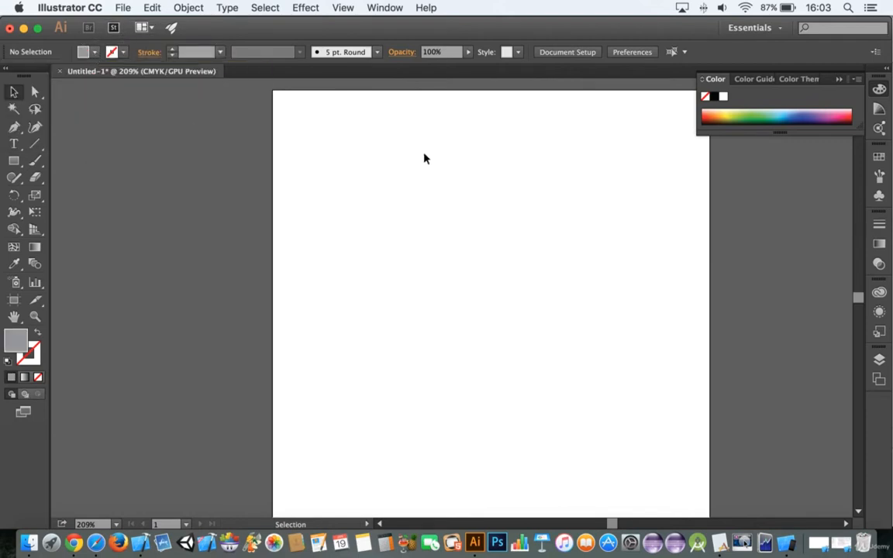
Draw a tall rectangle on the artboard's left half and reshape it by pulling its upper-left corner inward and lowering its upper-right corner to about Y 79.5 pt
{"action": "left_click", "coordinate": [16, 162]}
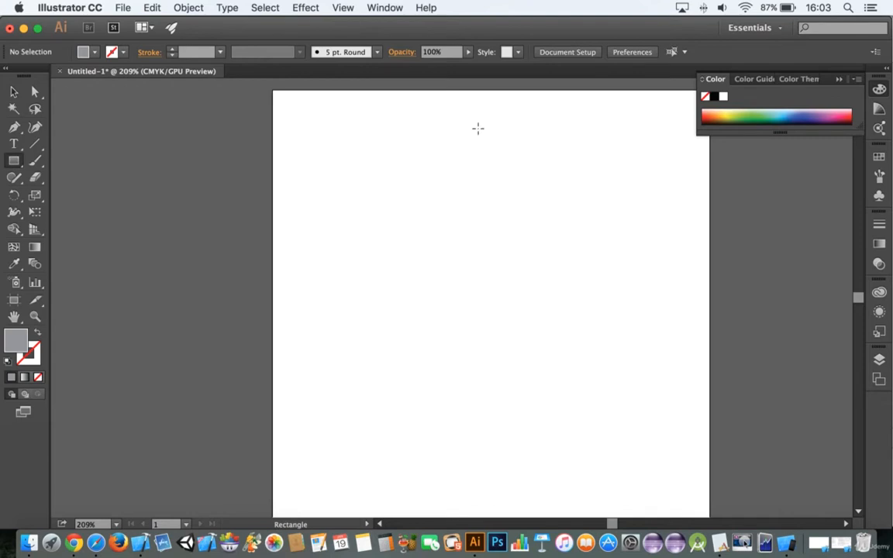
{"action": "left_click_drag", "start_coordinate": [488, 129], "coordinate": [300, 497]}
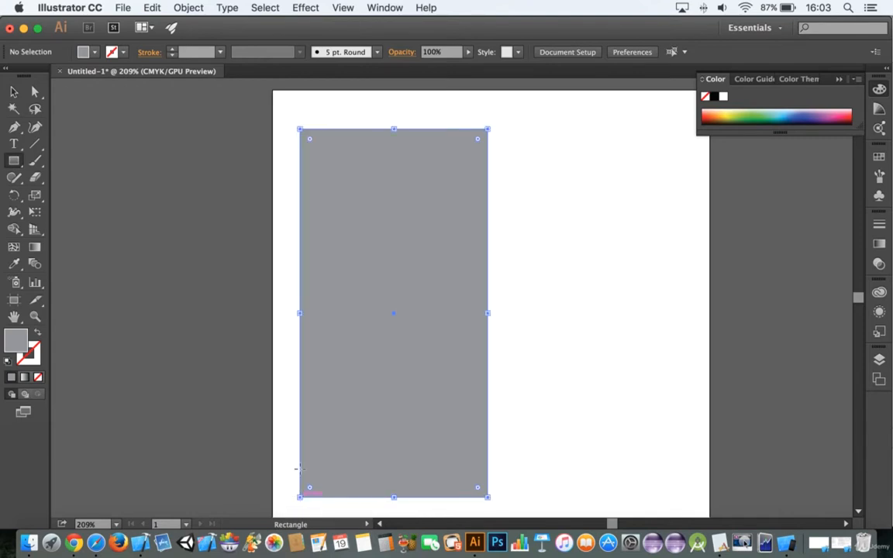
{"action": "left_click", "coordinate": [32, 93]}
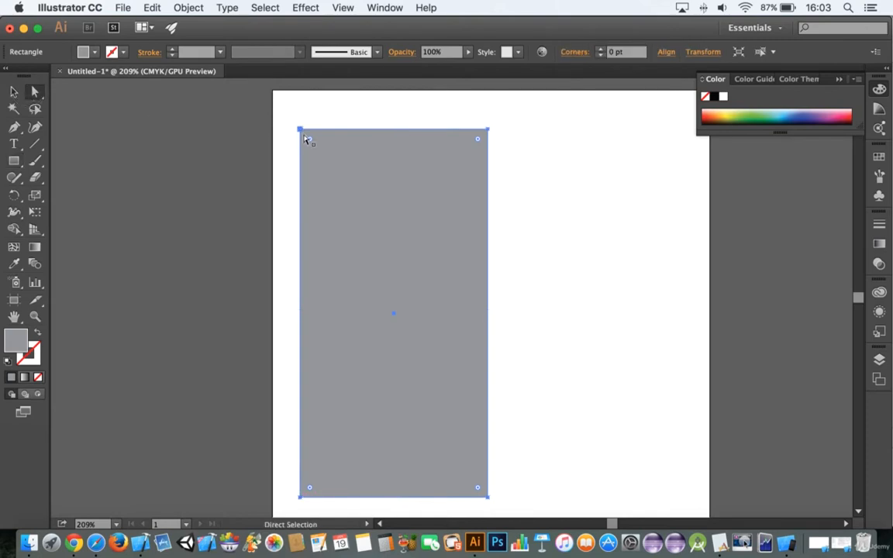
{"action": "left_click_drag", "start_coordinate": [302, 131], "coordinate": [434, 373]}
{"action": "mouse_move", "coordinate": [489, 497]}
{"action": "left_mouse_down"}
{"action": "mouse_move", "coordinate": [468, 463]}
{"action": "mouse_move", "coordinate": [471, 498]}
{"action": "mouse_move", "coordinate": [455, 504]}
{"action": "mouse_move", "coordinate": [485, 498]}
{"action": "left_mouse_up"}
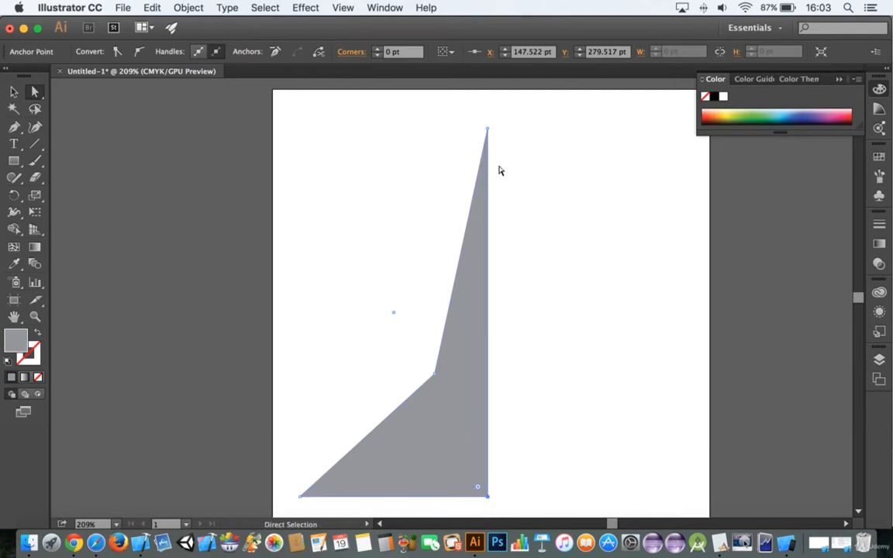
{"action": "left_click_drag", "start_coordinate": [487, 129], "coordinate": [487, 205]}
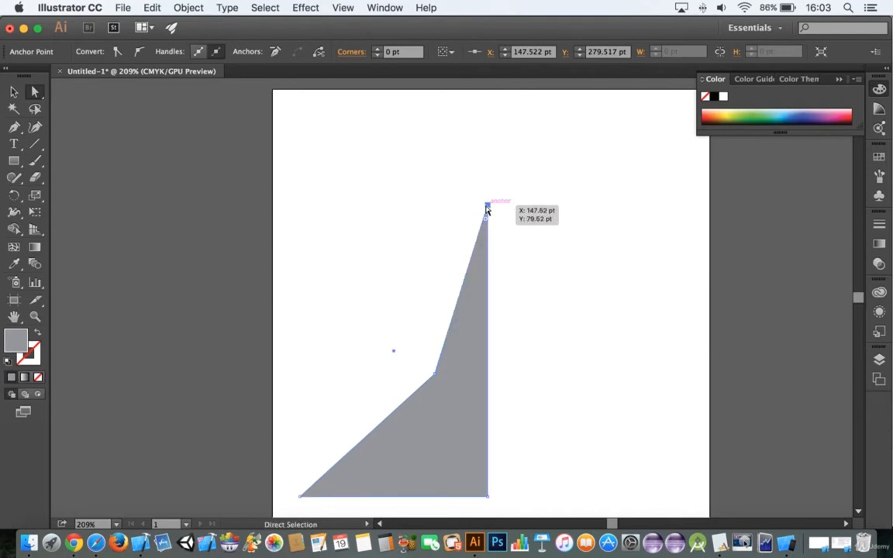
{"action": "left_click", "coordinate": [297, 236]}
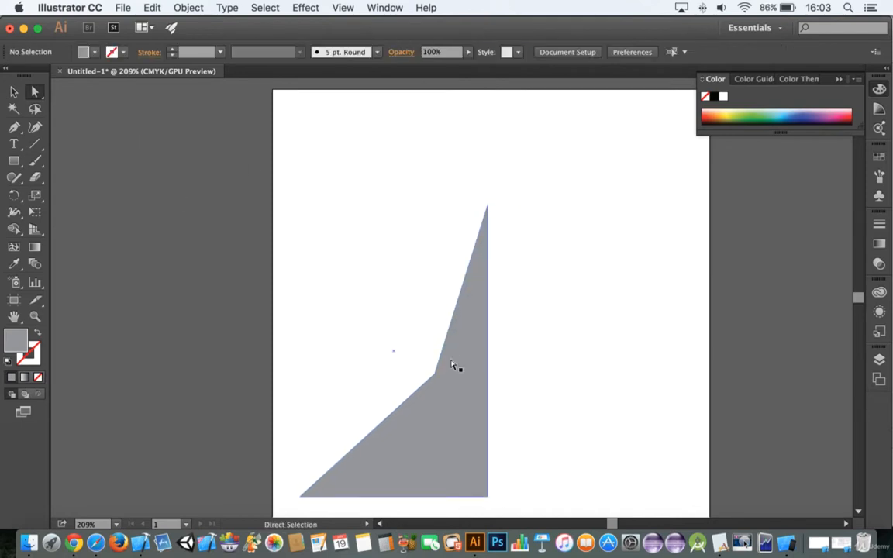
Draw a larger closed polygon around the gray shape with the Pen tool, peaking at about Y 9.7 pt and sharing the shape's base and vertical edge
{"action": "left_click", "coordinate": [14, 127]}
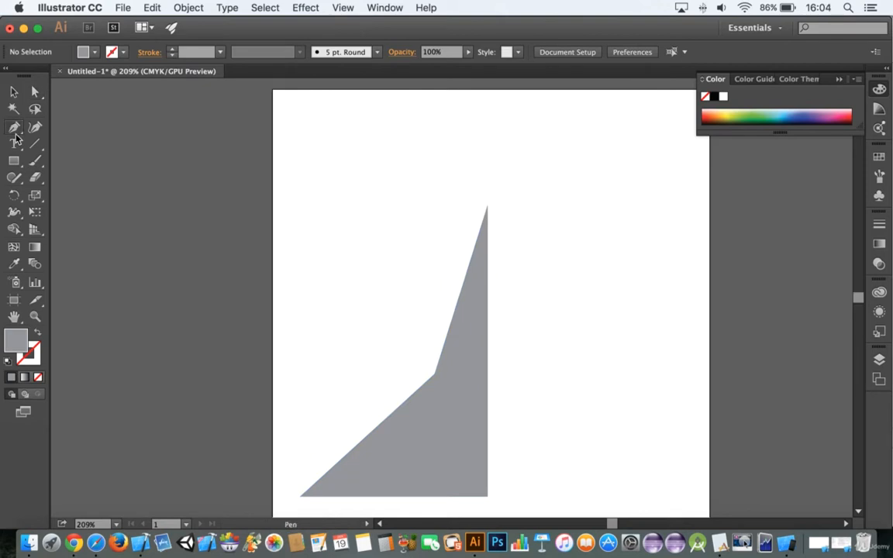
{"action": "left_click_drag", "start_coordinate": [488, 207], "coordinate": [488, 103]}
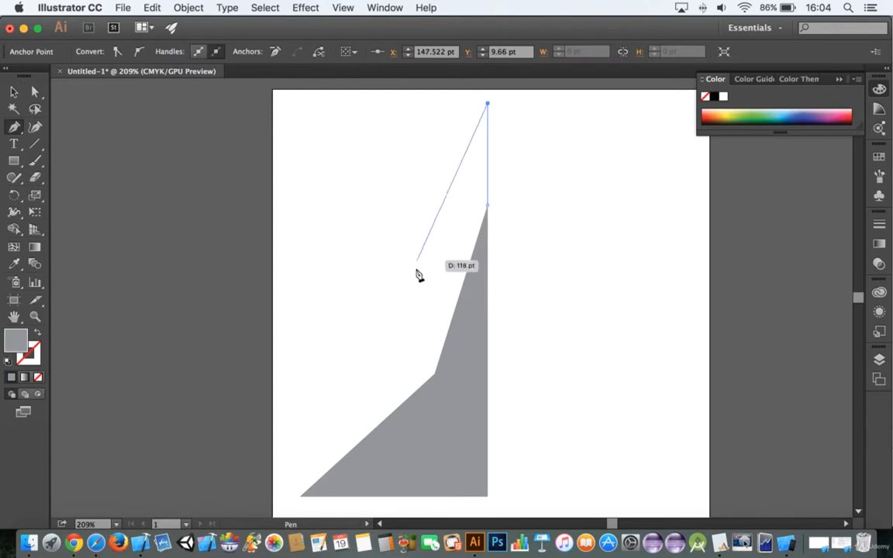
{"action": "left_click", "coordinate": [410, 294]}
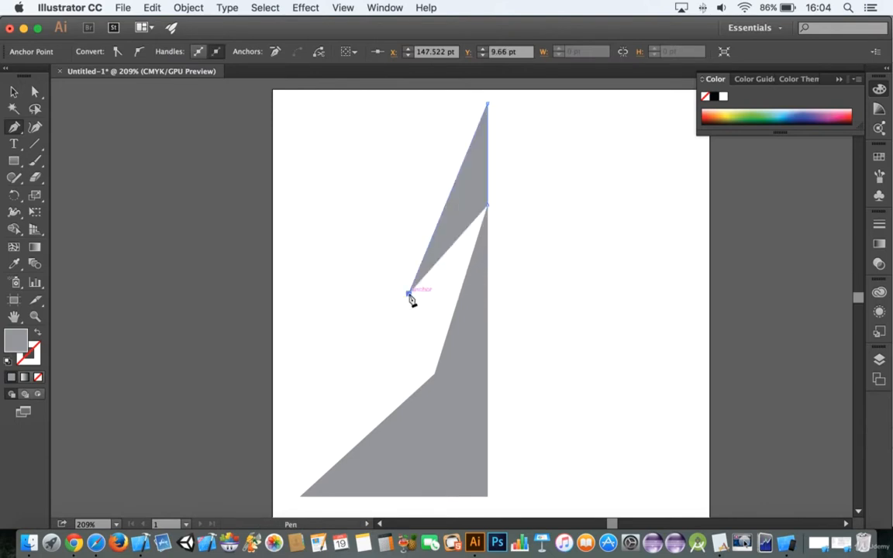
{"action": "left_click", "coordinate": [300, 422]}
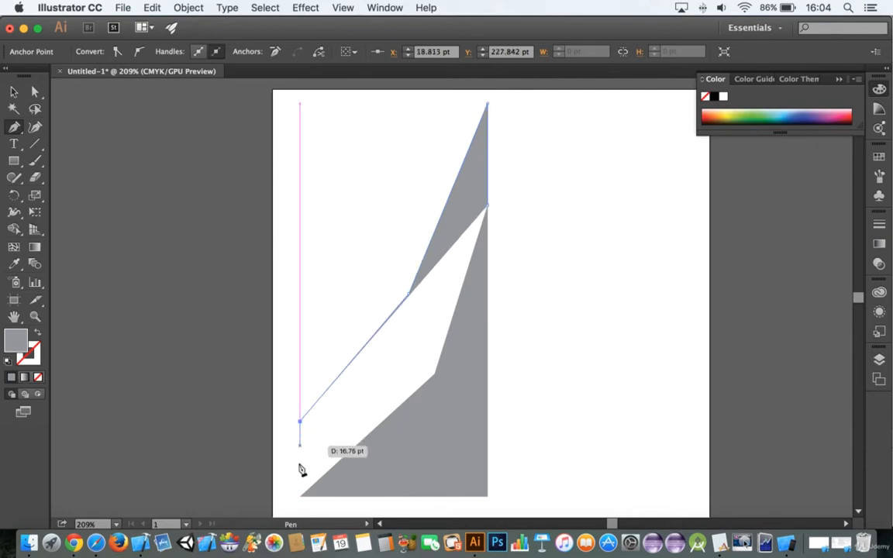
{"action": "left_click", "coordinate": [300, 497]}
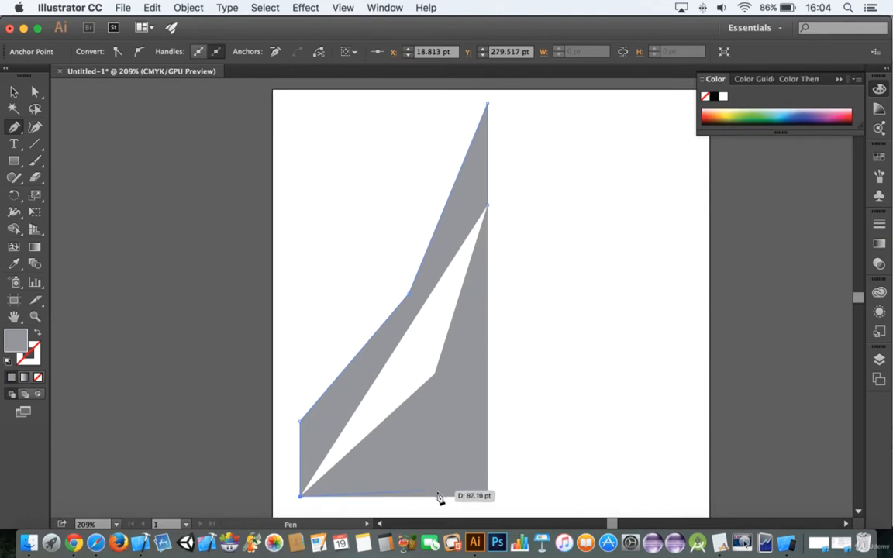
{"action": "left_click", "coordinate": [488, 497]}
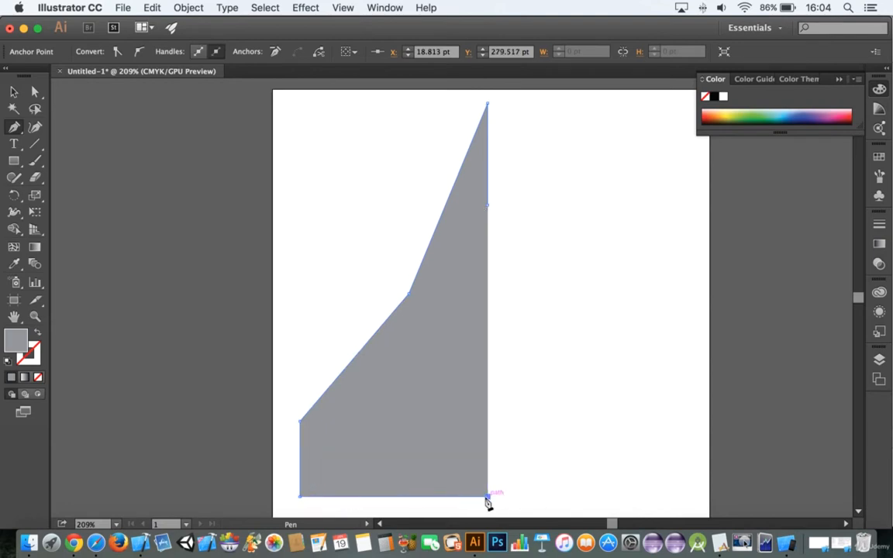
{"action": "left_click", "coordinate": [489, 206]}
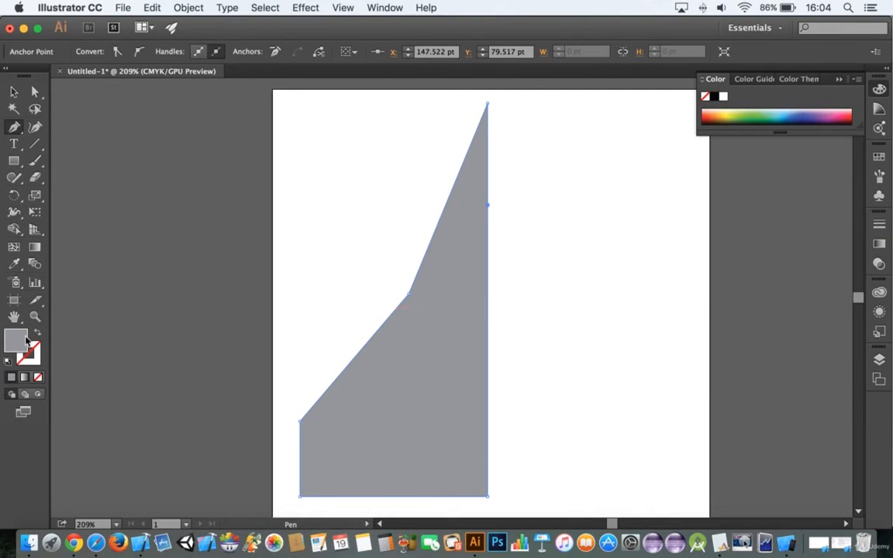
Fill the larger polygon with the next lighter gray swatch
{"action": "double_click", "coordinate": [25, 341]}
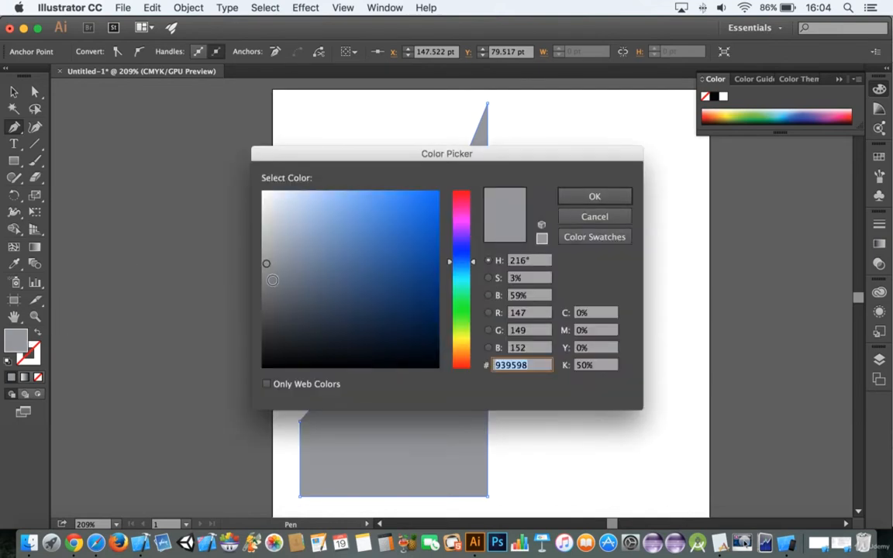
{"action": "left_click", "coordinate": [621, 217]}
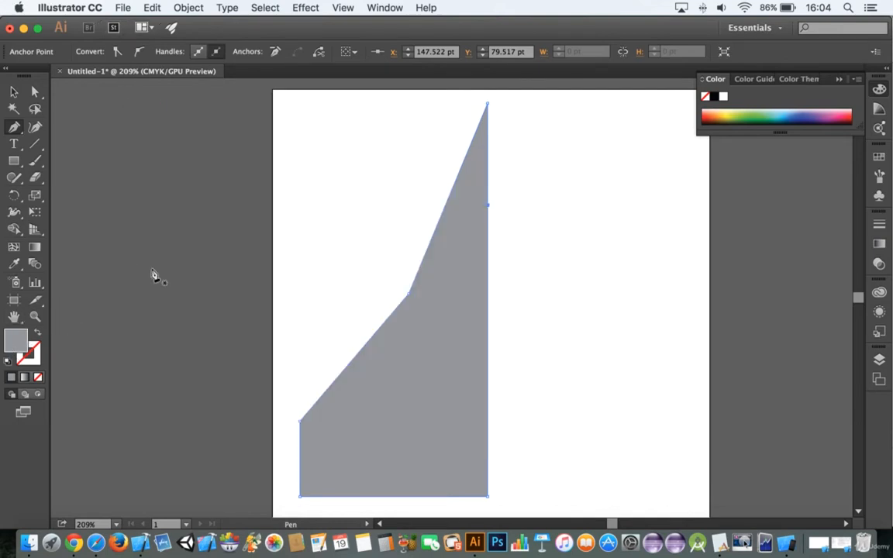
{"action": "left_click", "coordinate": [13, 91]}
{"action": "left_click", "coordinate": [456, 353]}
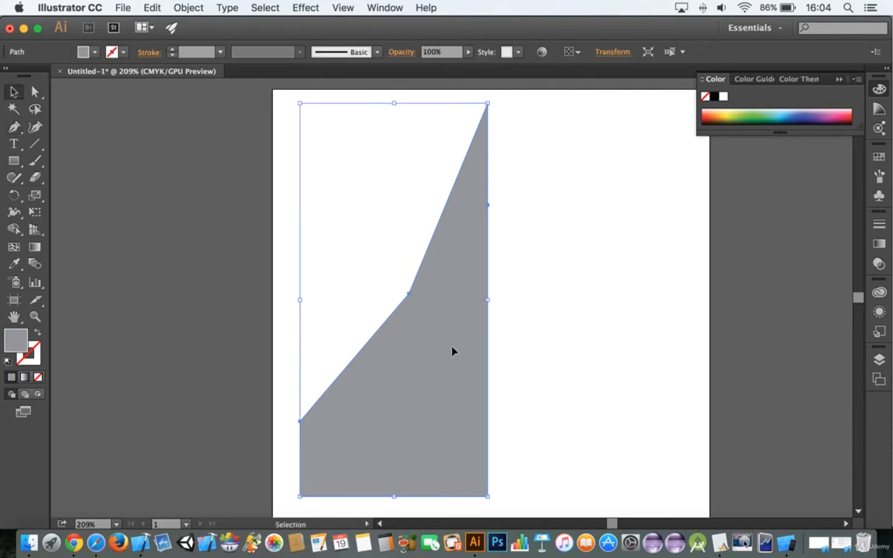
{"action": "left_click", "coordinate": [94, 54]}
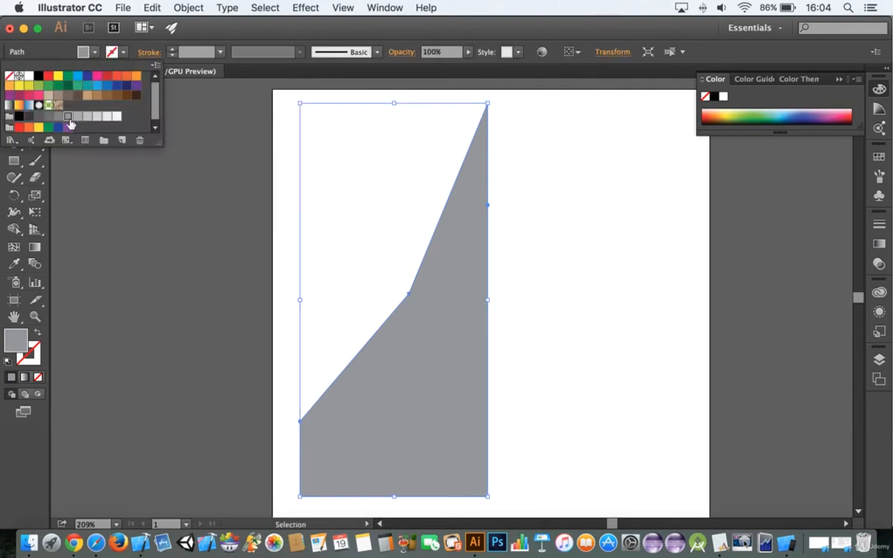
{"action": "left_click", "coordinate": [75, 119]}
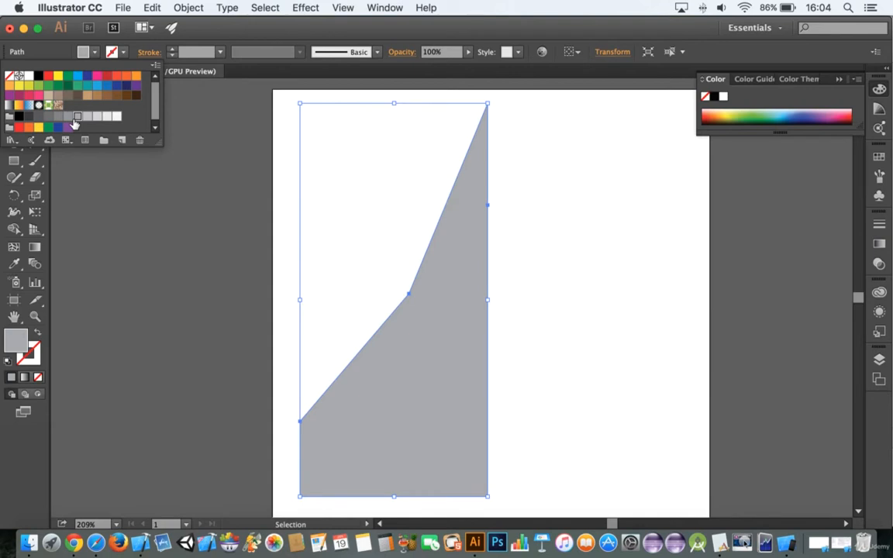
Send the lighter gray polygon to the back, behind the darker shape, and deselect it
{"action": "right_click", "coordinate": [434, 355]}
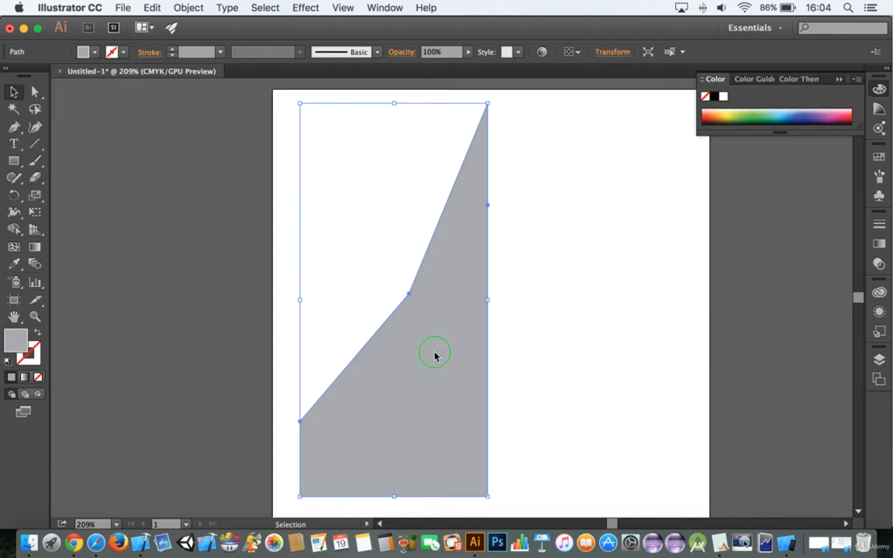
{"action": "mouse_move", "coordinate": [499, 477]}
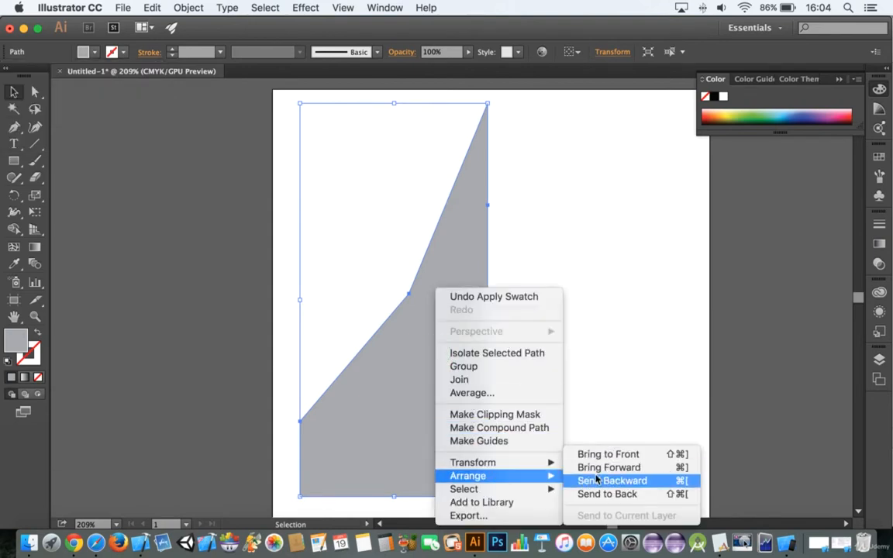
{"action": "left_click", "coordinate": [621, 497]}
{"action": "left_click", "coordinate": [509, 285]}
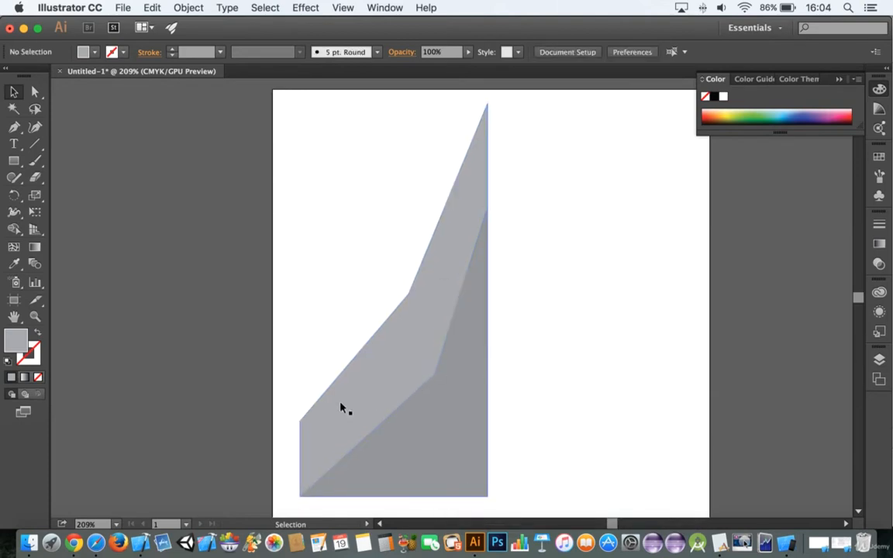
Move the bend anchor on the lighter polygon's sloped edge down to about X 89.6 pt, Y 162.3 pt
{"action": "left_click", "coordinate": [305, 428]}
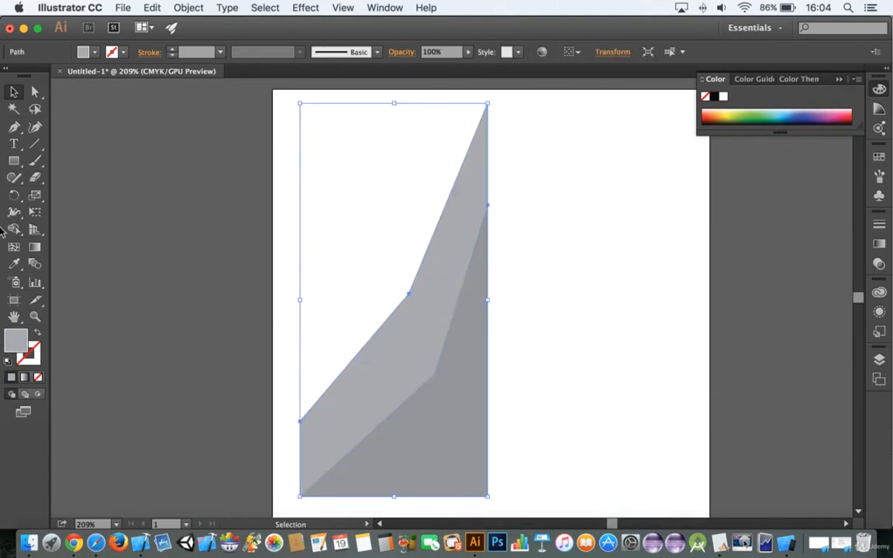
{"action": "left_click", "coordinate": [35, 92]}
{"action": "left_click", "coordinate": [342, 270]}
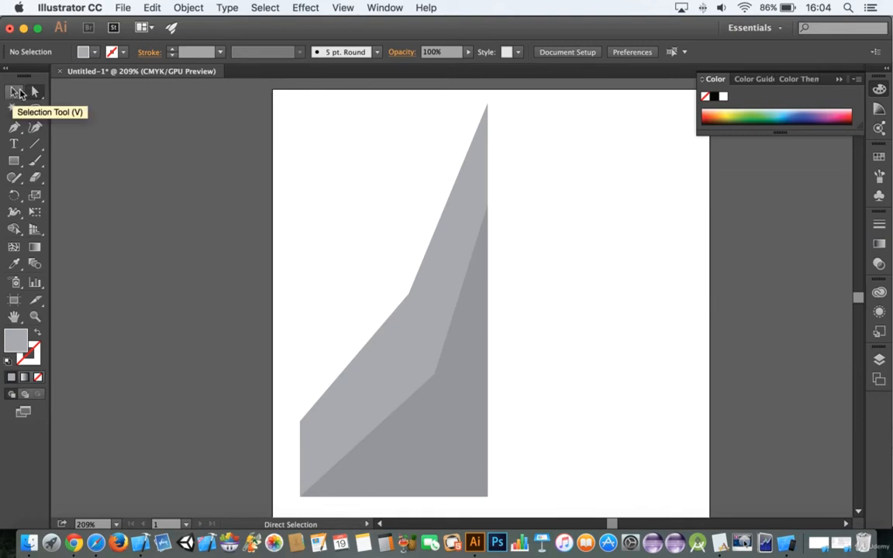
{"action": "left_click", "coordinate": [410, 296]}
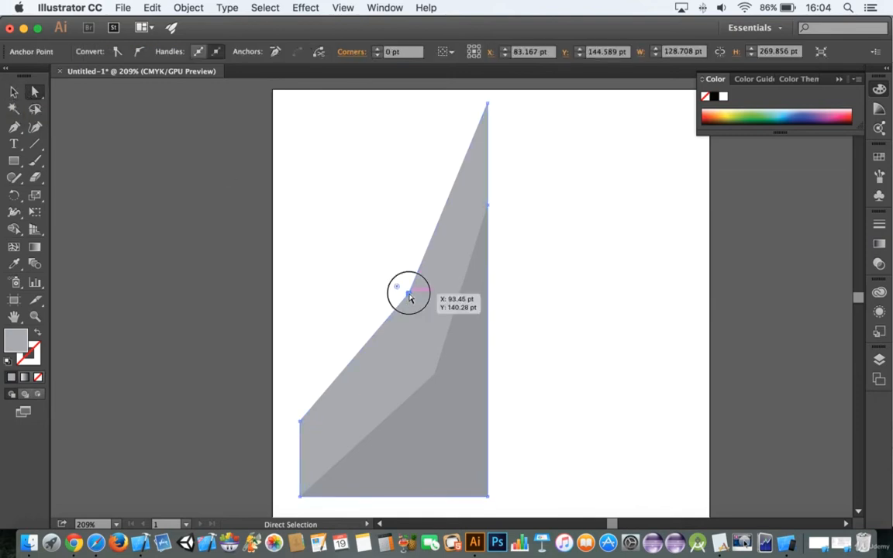
{"action": "left_click_drag", "start_coordinate": [409, 295], "coordinate": [404, 331]}
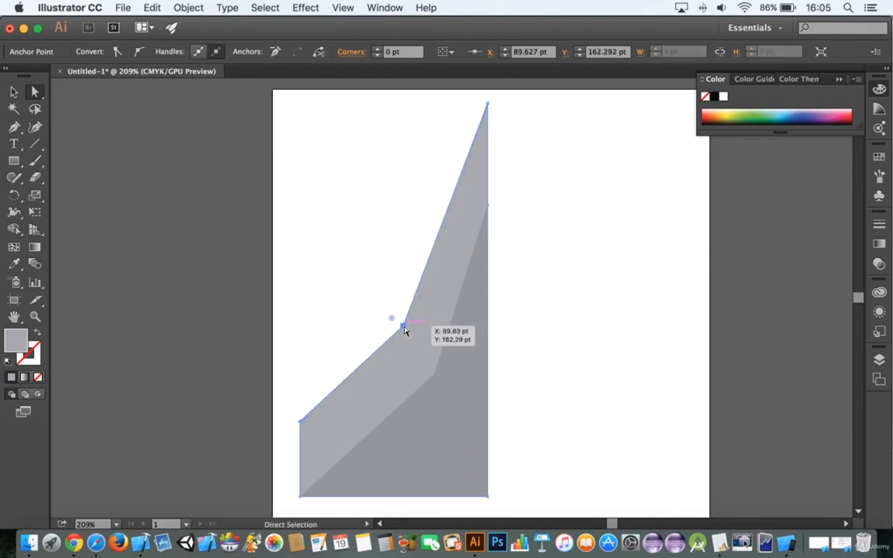
Move the left edge of the lighter polygon and the darker shape's lower-left corner together inward to about X 31.3 pt
{"action": "left_click", "coordinate": [301, 497]}
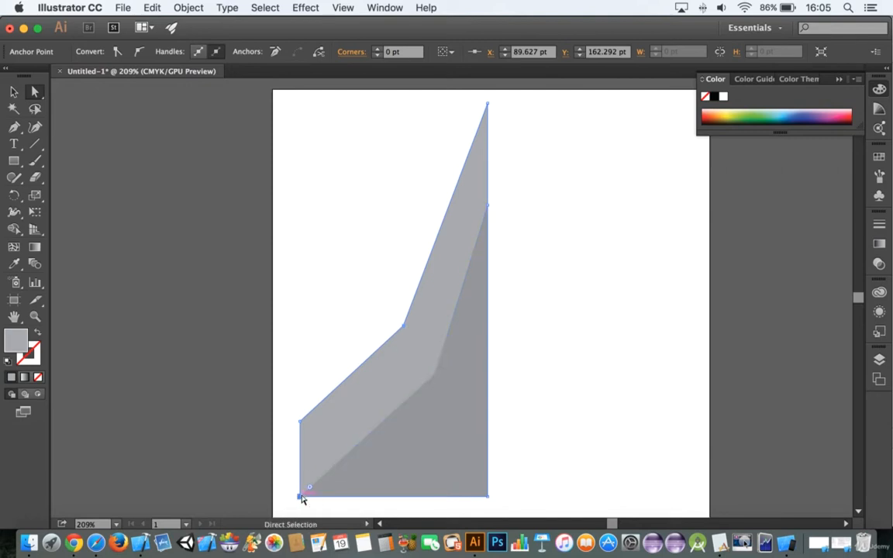
{"action": "mouse_move", "coordinate": [301, 498]}
{"action": "left_mouse_down"}
{"action": "mouse_move", "coordinate": [373, 435]}
{"action": "mouse_move", "coordinate": [297, 502]}
{"action": "left_mouse_up"}
{"action": "scroll", "coordinate": [325, 468], "scroll_direction": "down", "scroll_amount": 5}
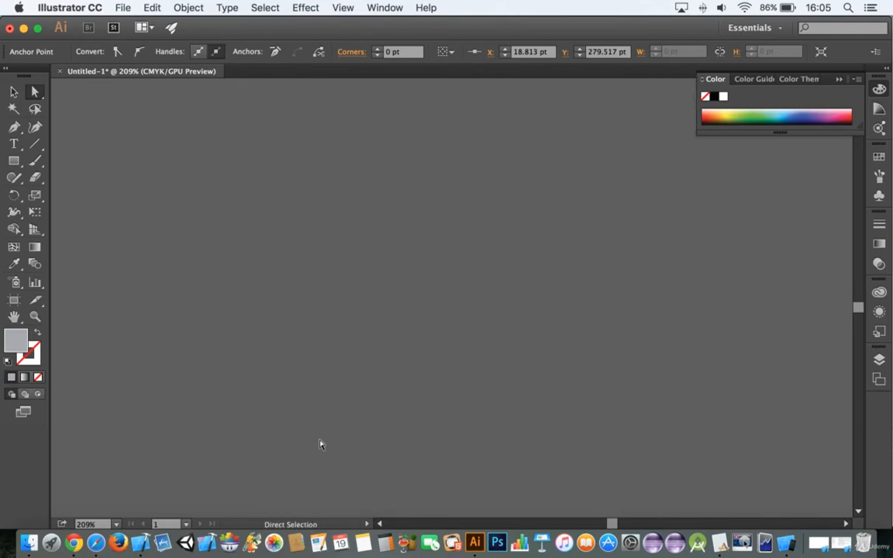
{"action": "scroll", "coordinate": [315, 349], "scroll_direction": "up", "scroll_amount": 2}
{"action": "left_click_drag", "start_coordinate": [279, 261], "coordinate": [318, 365]}
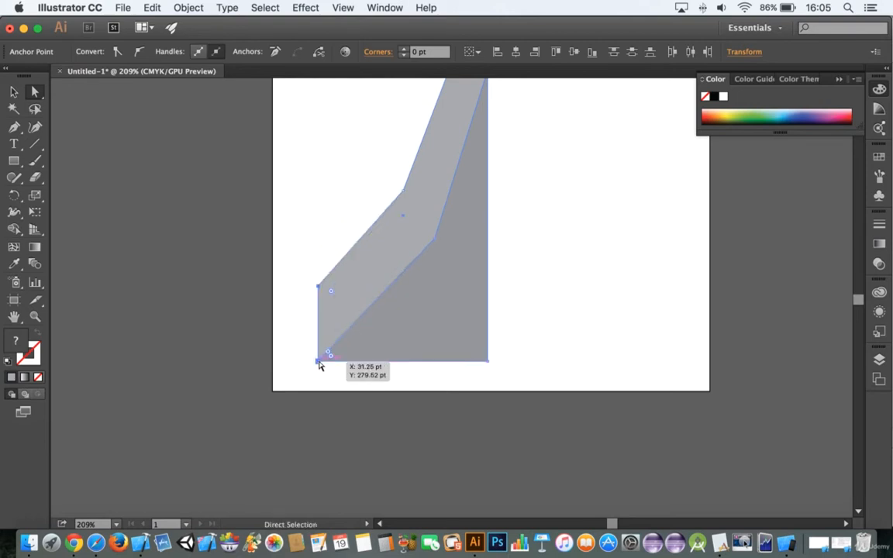
Deselect the artwork and set the Pen tool's fill to a darker gray swatch than the two existing shapes
{"action": "left_click", "coordinate": [301, 375]}
{"action": "left_click", "coordinate": [14, 161]}
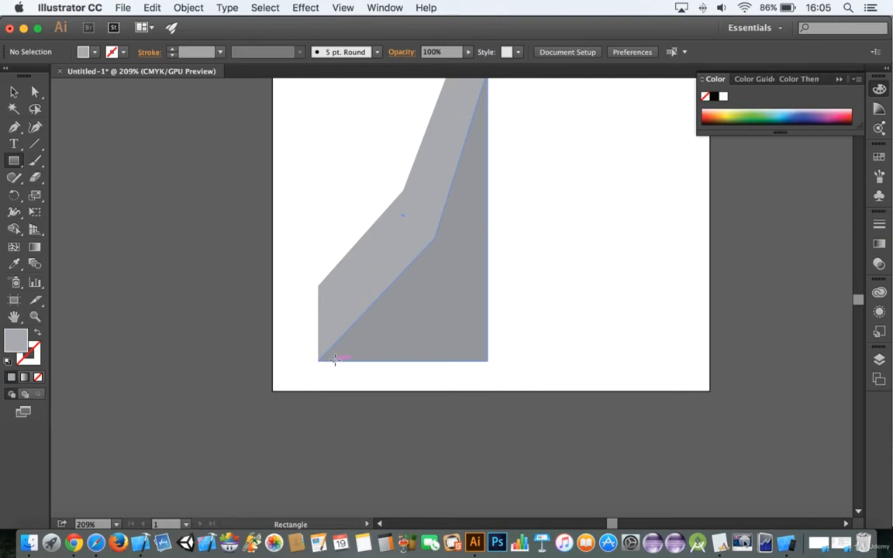
{"action": "left_click", "coordinate": [14, 126]}
{"action": "left_click", "coordinate": [90, 52]}
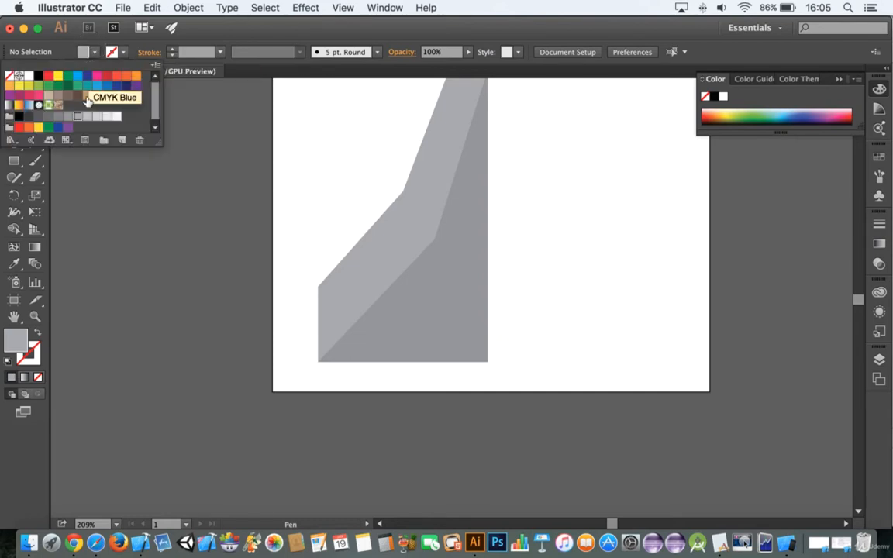
{"action": "left_click", "coordinate": [48, 116]}
{"action": "left_click", "coordinate": [90, 53]}
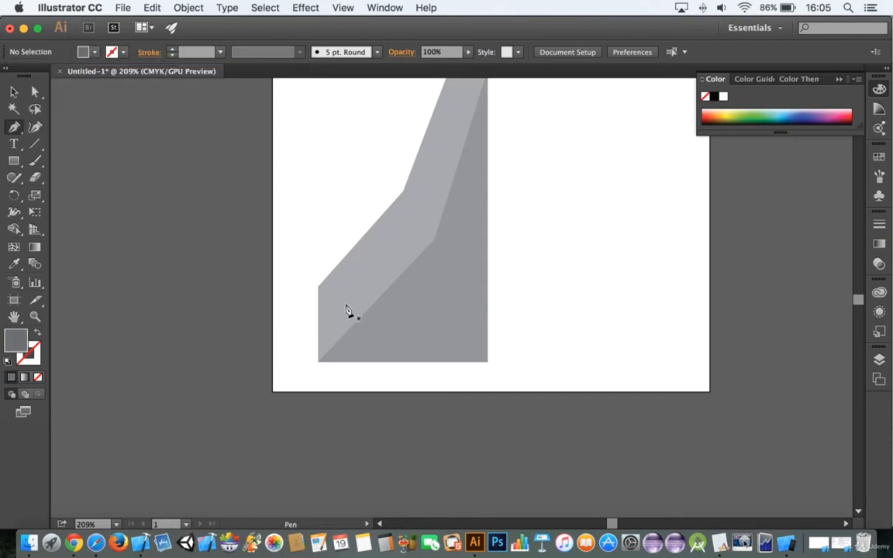
Draw a closed dark gray Pen column from the artboard's bottom edge at X 147.5 pt, sloping from X 117.9, Y 215.9 pt up to the center edge
{"action": "scroll", "coordinate": [475, 370], "scroll_direction": "up", "scroll_amount": 1}
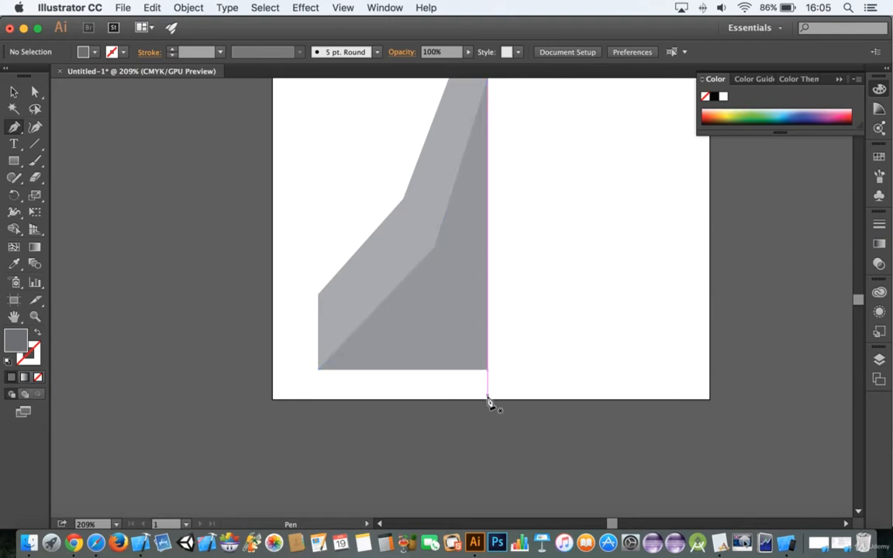
{"action": "left_click", "coordinate": [489, 401]}
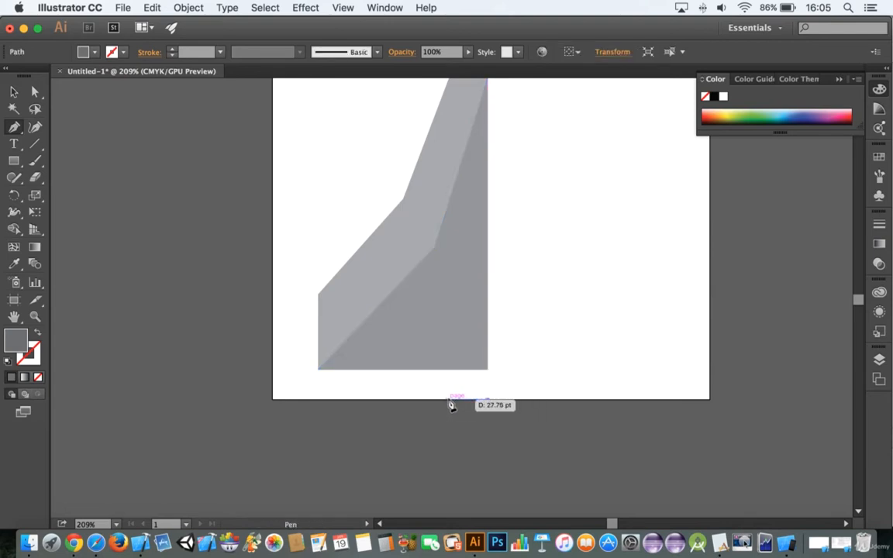
{"action": "left_click", "coordinate": [444, 400]}
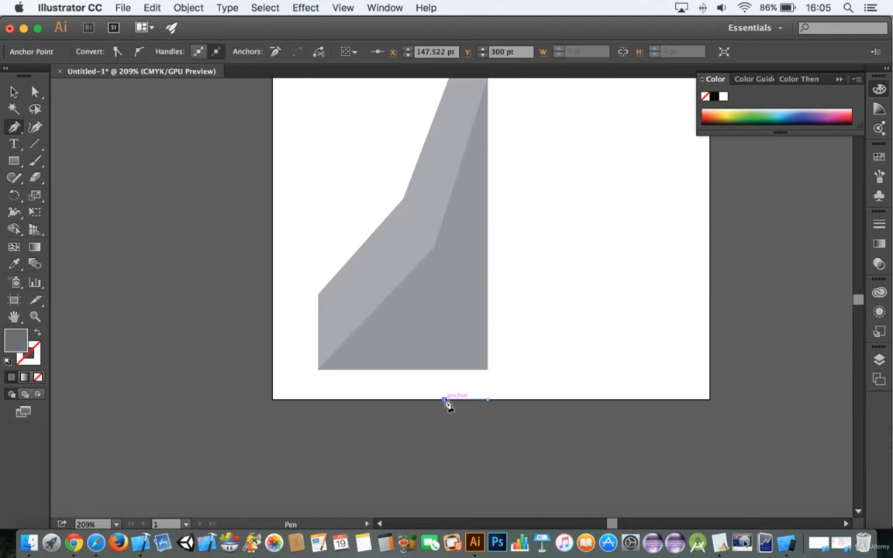
{"action": "left_click", "coordinate": [443, 277]}
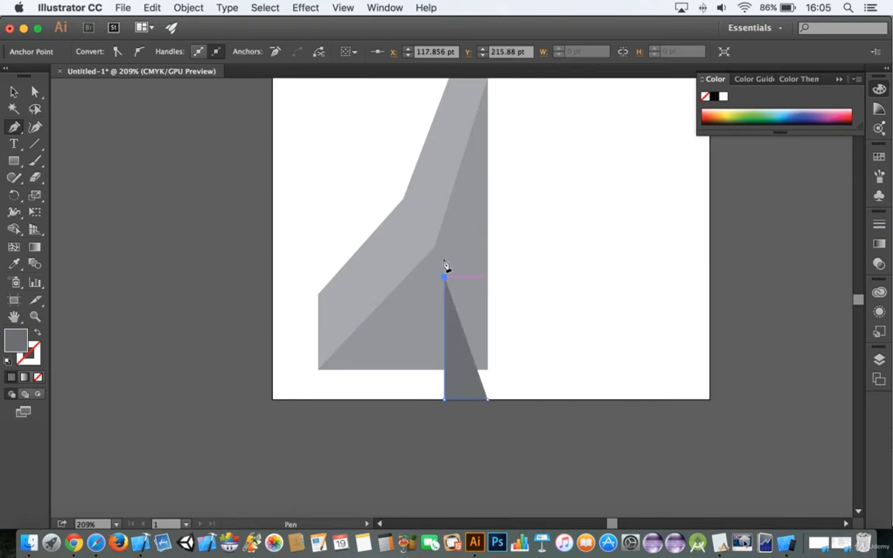
{"action": "left_click", "coordinate": [487, 153]}
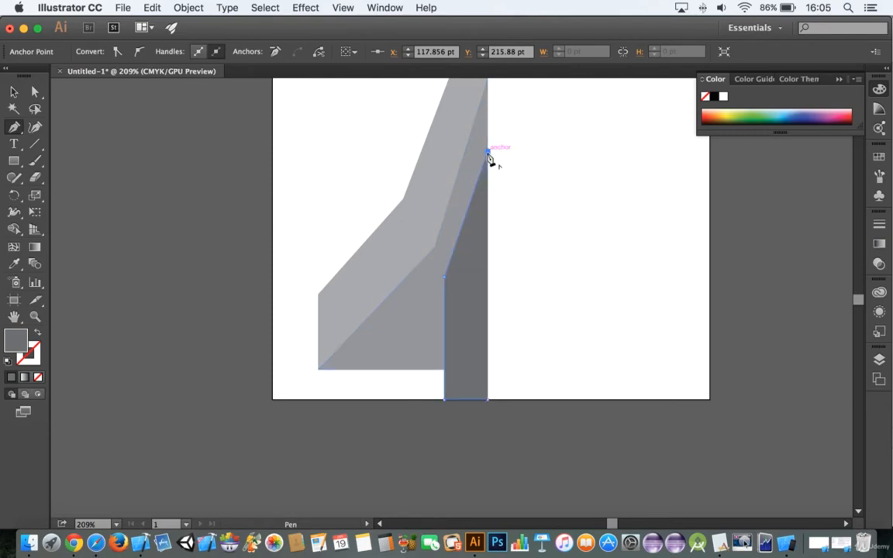
{"action": "left_click", "coordinate": [488, 398]}
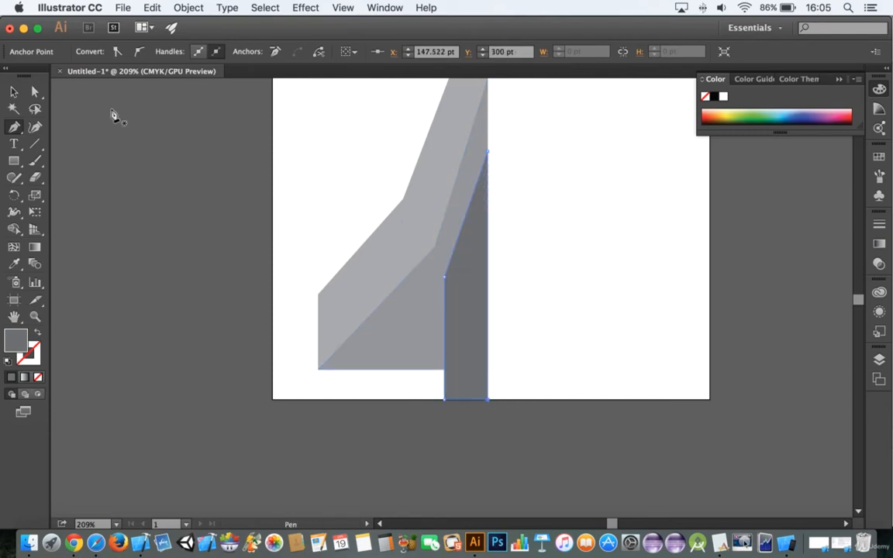
Using the column's gray fill, draw a closed four-sided Pen shape near the tip, with corners including X 147.5, Y 31.2 pt and X 126.5, Y 134.5 pt
{"action": "left_click", "coordinate": [13, 92]}
{"action": "left_click", "coordinate": [377, 269]}
{"action": "scroll", "coordinate": [387, 285], "scroll_direction": "up", "scroll_amount": 2}
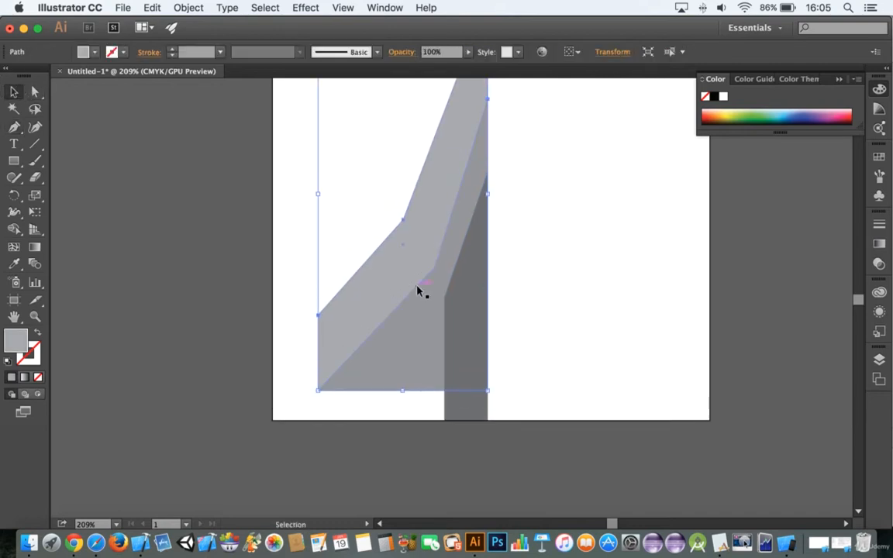
{"action": "scroll", "coordinate": [419, 291], "scroll_direction": "up", "scroll_amount": 5}
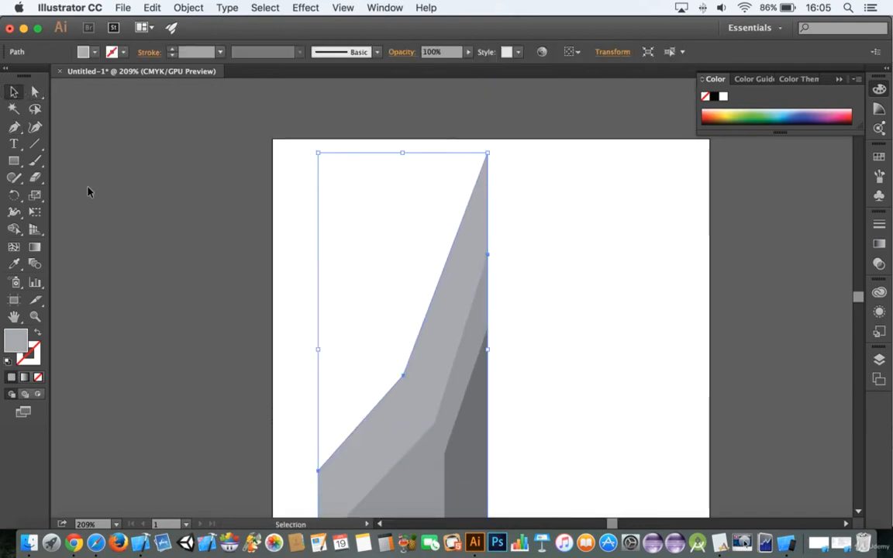
{"action": "left_click", "coordinate": [475, 425]}
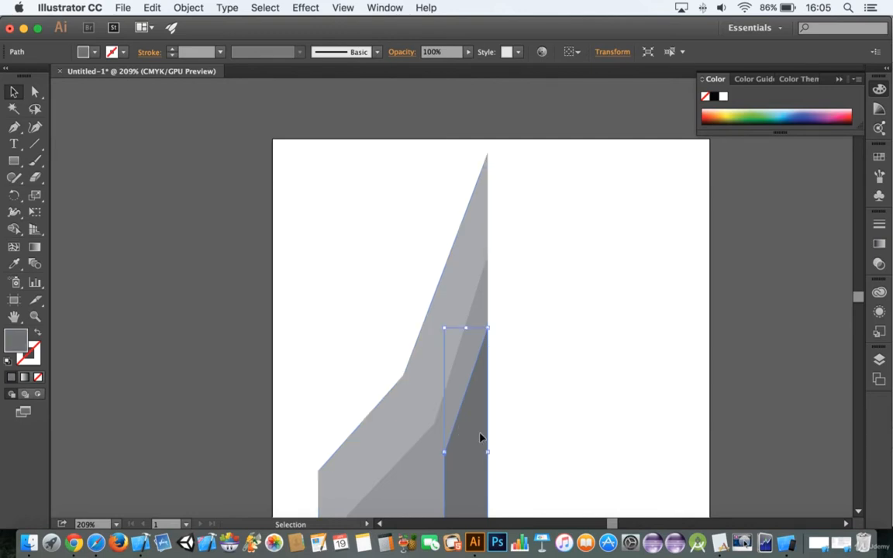
{"action": "left_click", "coordinate": [13, 126]}
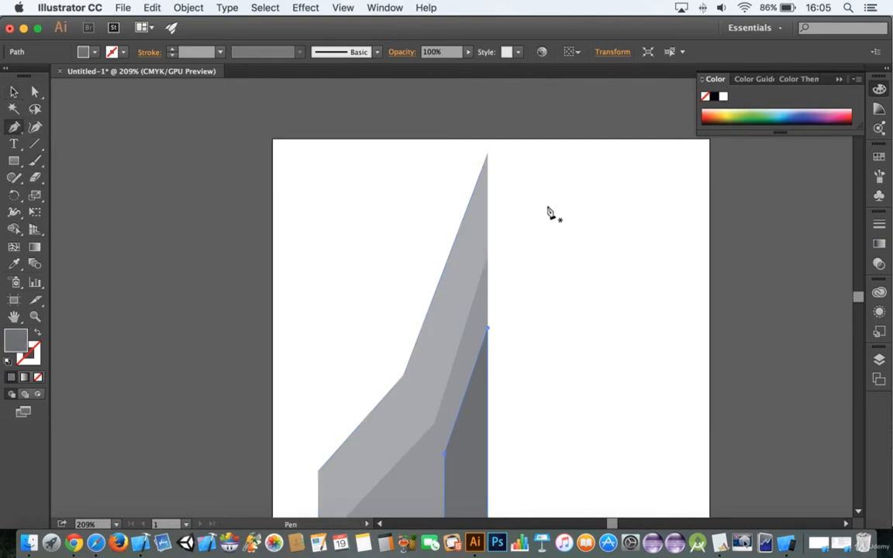
{"action": "left_click", "coordinate": [487, 184]}
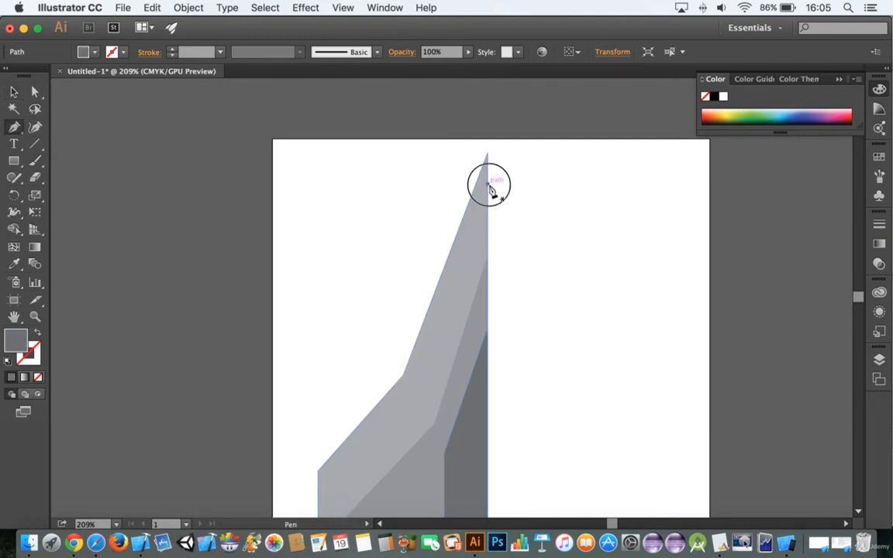
{"action": "left_click", "coordinate": [458, 273]}
{"action": "left_click", "coordinate": [457, 335]}
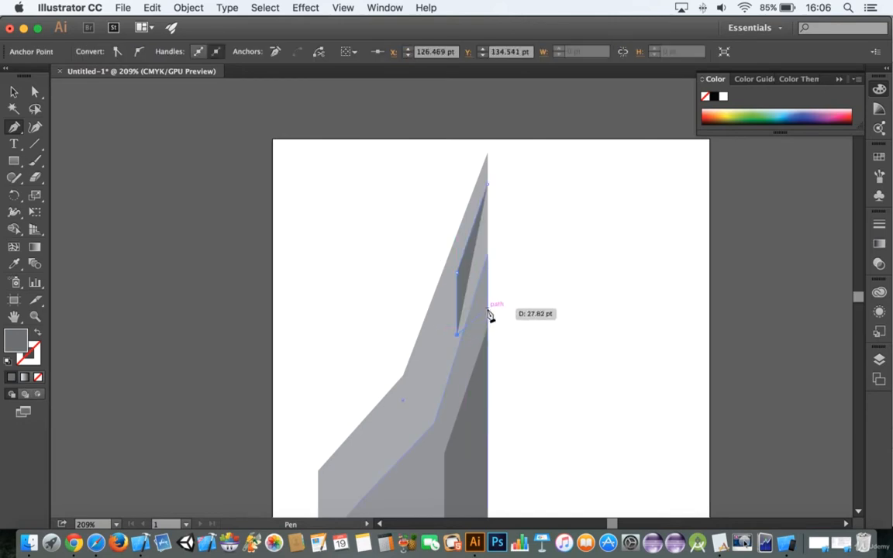
{"action": "left_click", "coordinate": [488, 309]}
{"action": "left_click", "coordinate": [489, 186]}
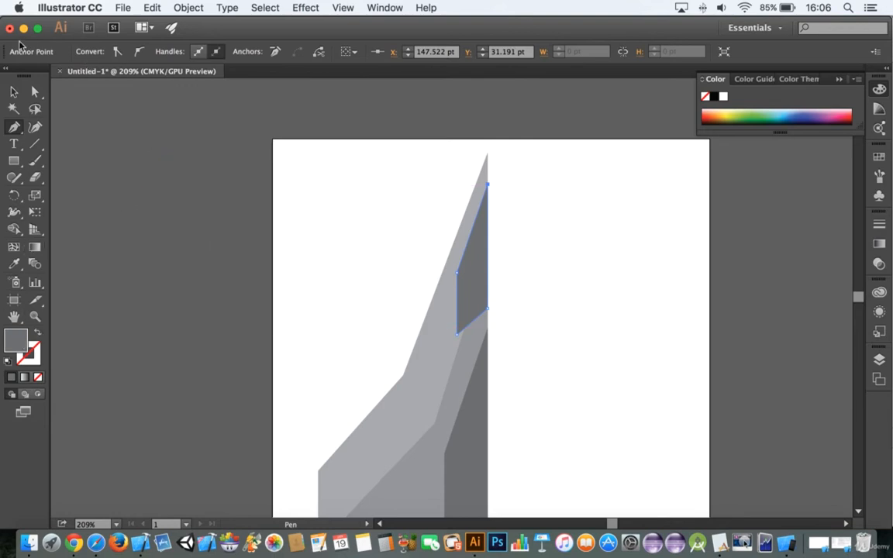
Fill the new four-sided shape near the tip with the 90% black charcoal swatch and deselect it
{"action": "left_click", "coordinate": [13, 92]}
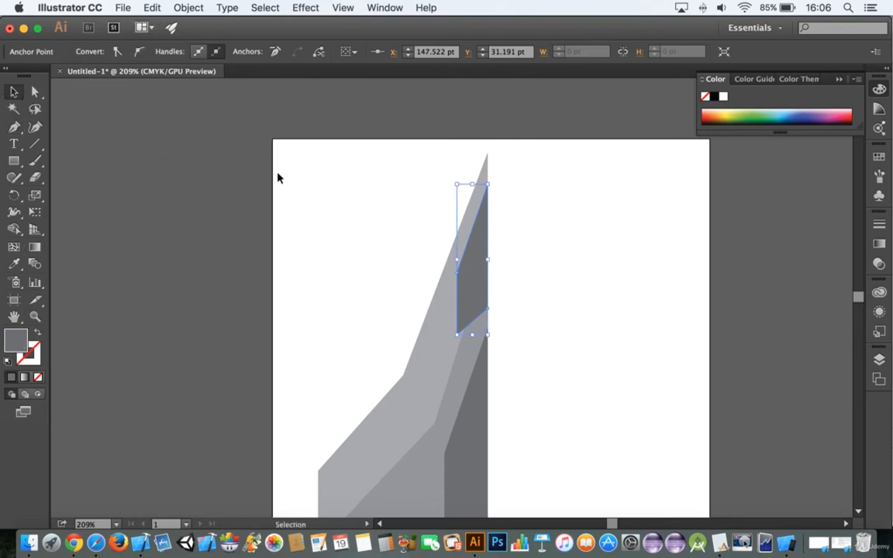
{"action": "left_click", "coordinate": [491, 282]}
{"action": "left_click", "coordinate": [479, 286]}
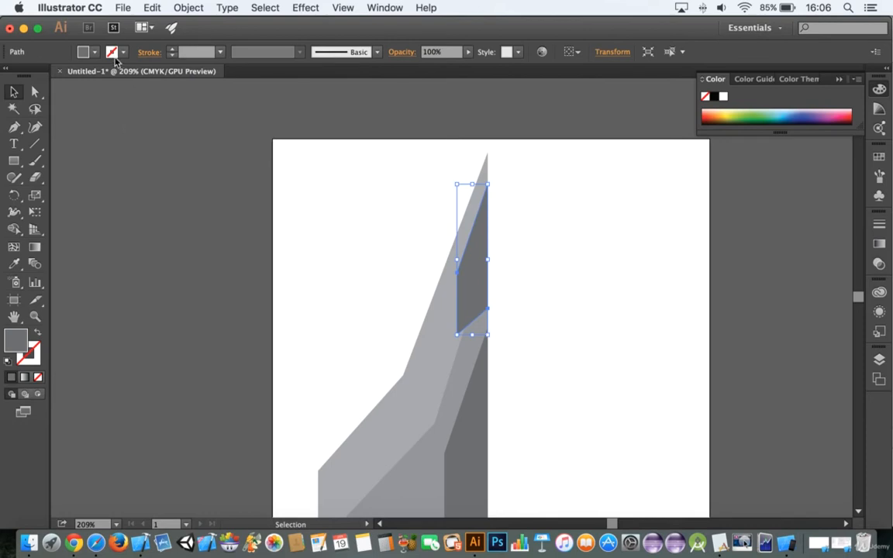
{"action": "left_click", "coordinate": [112, 54]}
{"action": "left_click", "coordinate": [28, 116]}
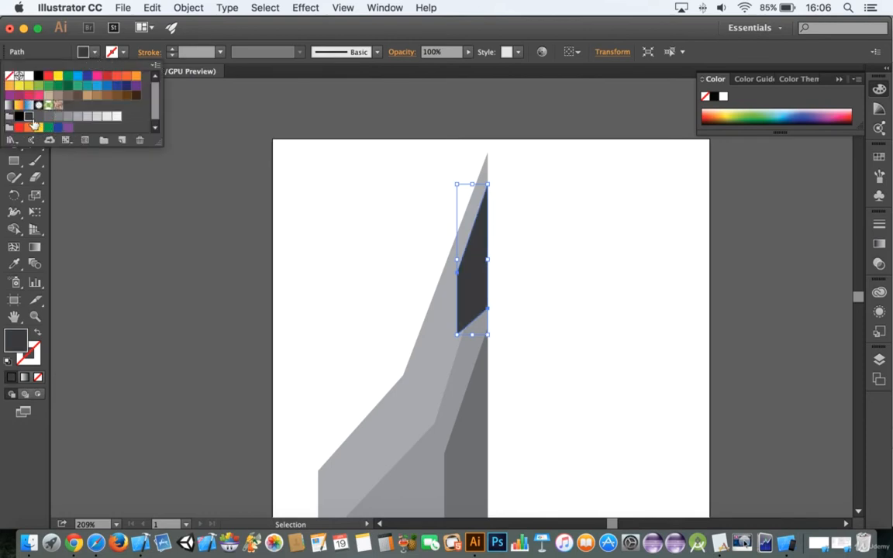
{"action": "left_click", "coordinate": [545, 328]}
Lower the charcoal shape's lower-left corner anchor slightly to steepen its bottom edge, and deselect it
{"action": "left_click", "coordinate": [461, 355]}
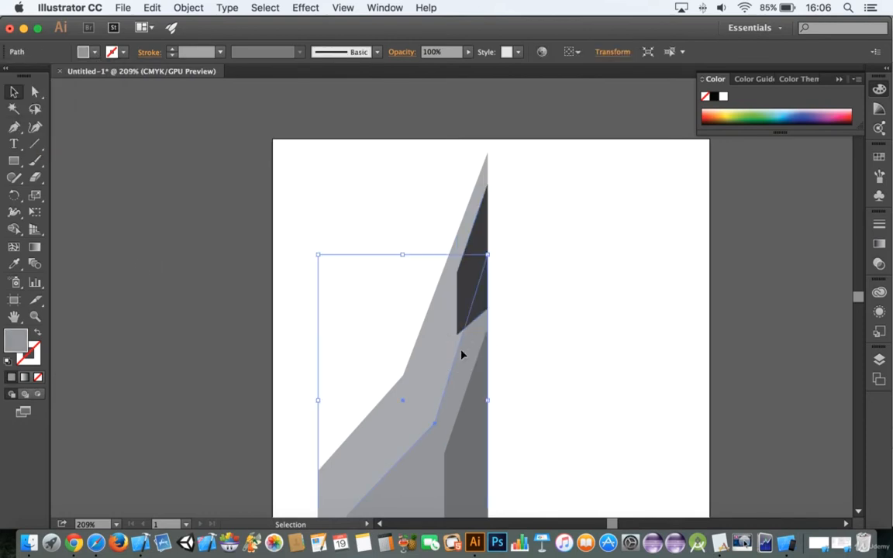
{"action": "left_click", "coordinate": [456, 333]}
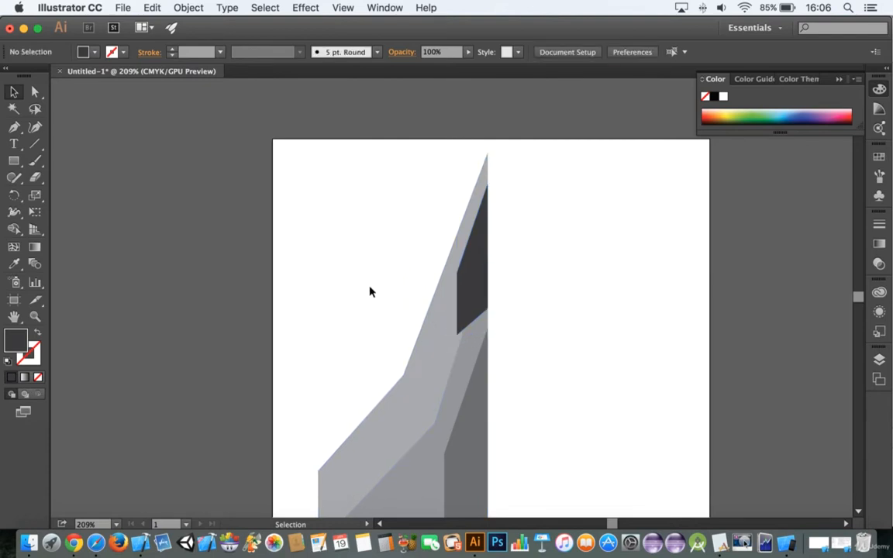
{"action": "key", "text": "a"}
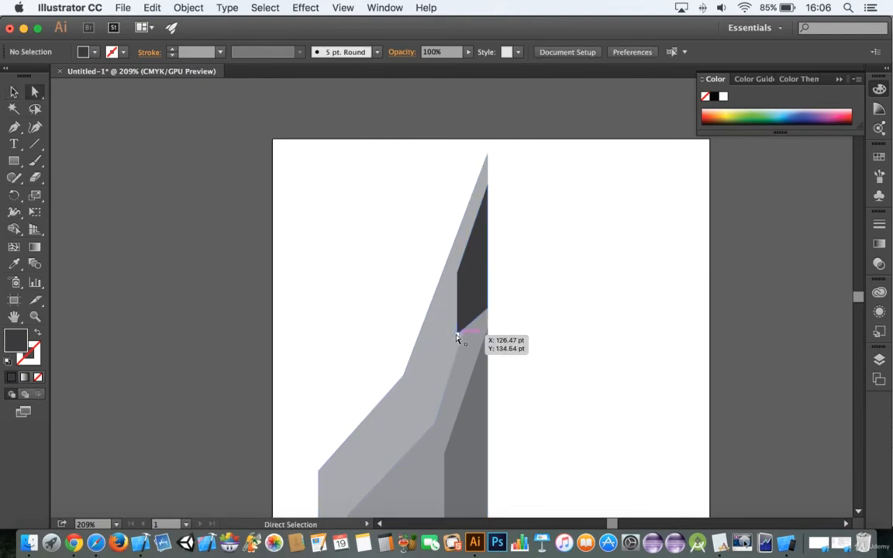
{"action": "left_click_drag", "start_coordinate": [457, 338], "coordinate": [459, 355]}
{"action": "left_click", "coordinate": [538, 336]}
Draw a low charcoal rectangle along the base of the gray wing, ending at the left edge of the dark column
{"action": "scroll", "coordinate": [530, 290], "scroll_direction": "up", "scroll_amount": 2}
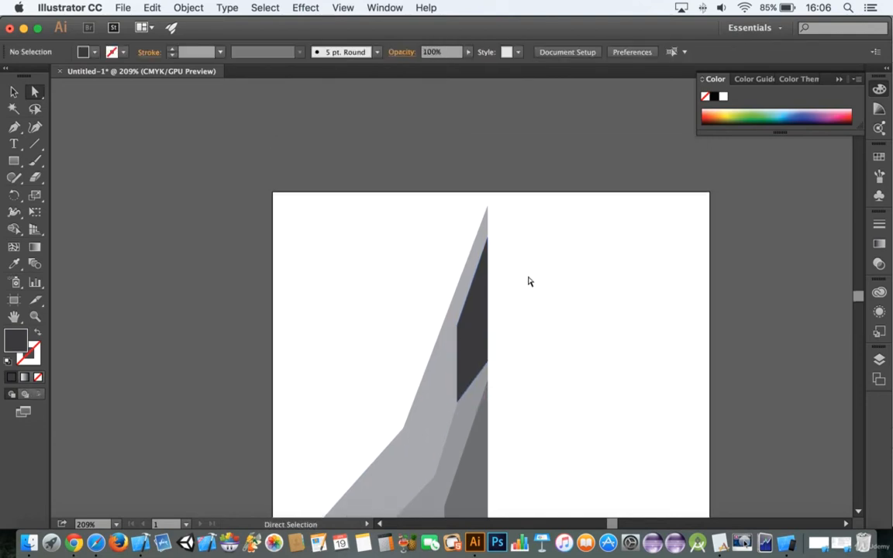
{"action": "scroll", "coordinate": [531, 290], "scroll_direction": "down", "scroll_amount": 10}
{"action": "scroll", "coordinate": [530, 286], "scroll_direction": "up", "scroll_amount": 4}
{"action": "scroll", "coordinate": [530, 282], "scroll_direction": "up", "scroll_amount": 3}
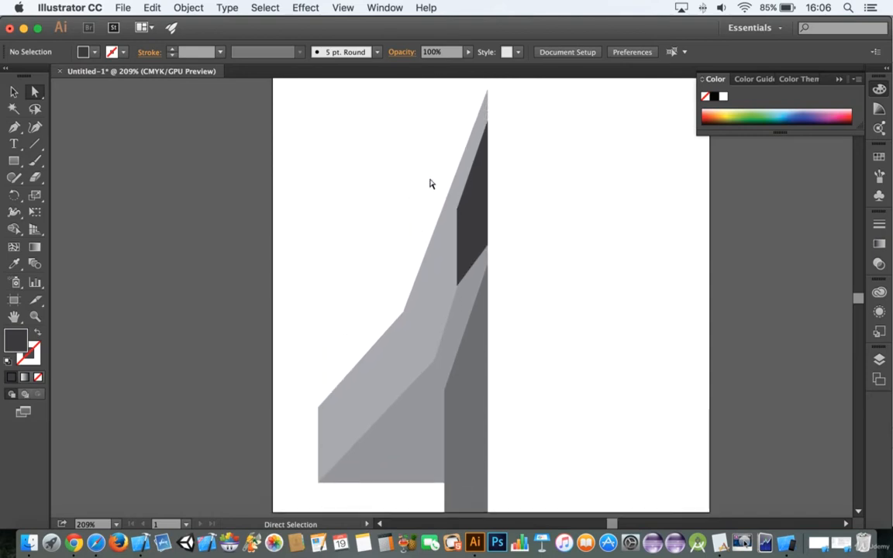
{"action": "scroll", "coordinate": [431, 183], "scroll_direction": "down", "scroll_amount": 7}
{"action": "scroll", "coordinate": [434, 185], "scroll_direction": "up", "scroll_amount": 2}
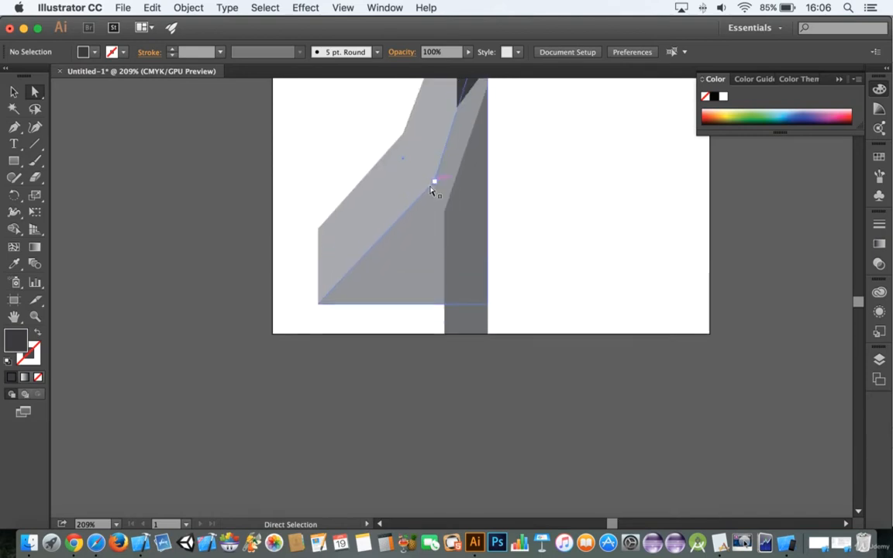
{"action": "left_click", "coordinate": [14, 161]}
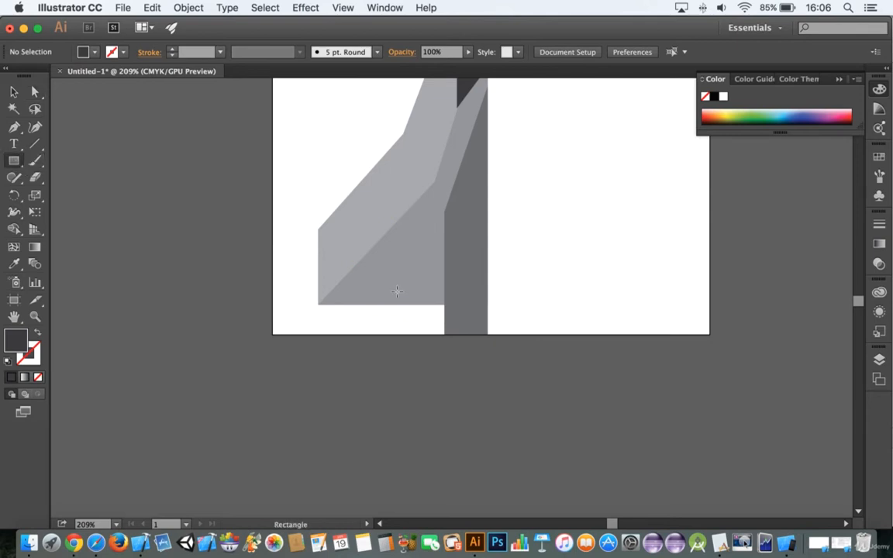
{"action": "left_click_drag", "start_coordinate": [333, 304], "coordinate": [444, 271]}
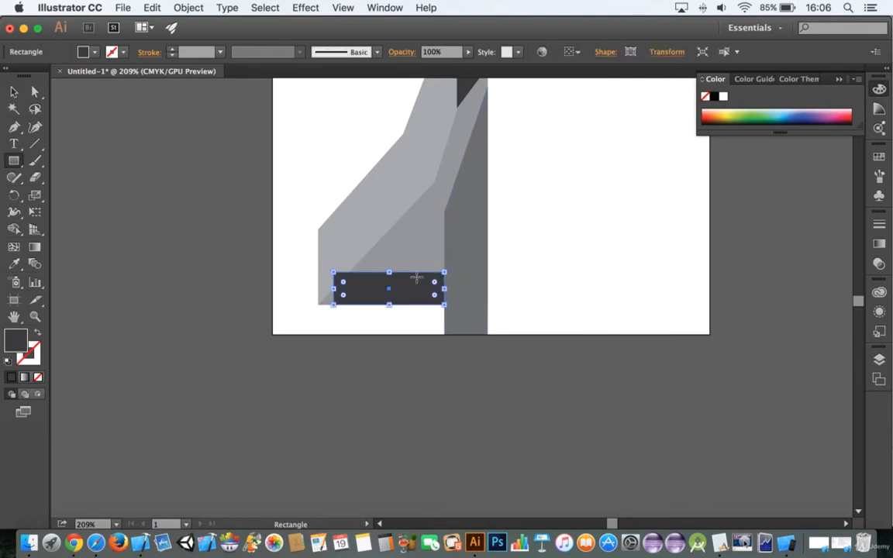
Pick an orange of about R 237, G 152, B 17 as the rectangle's fill color
{"action": "scroll", "coordinate": [313, 261], "scroll_direction": "up", "scroll_amount": 5}
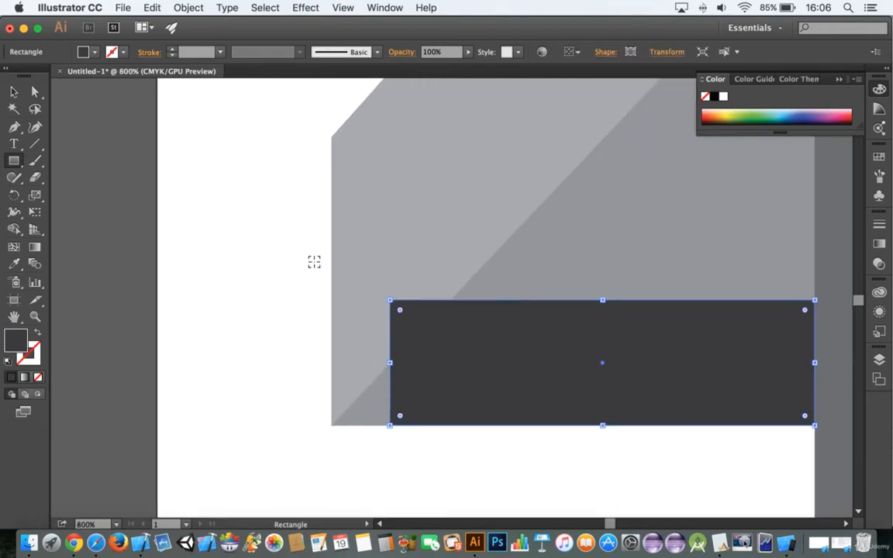
{"action": "scroll", "coordinate": [349, 273], "scroll_direction": "down", "scroll_amount": 2}
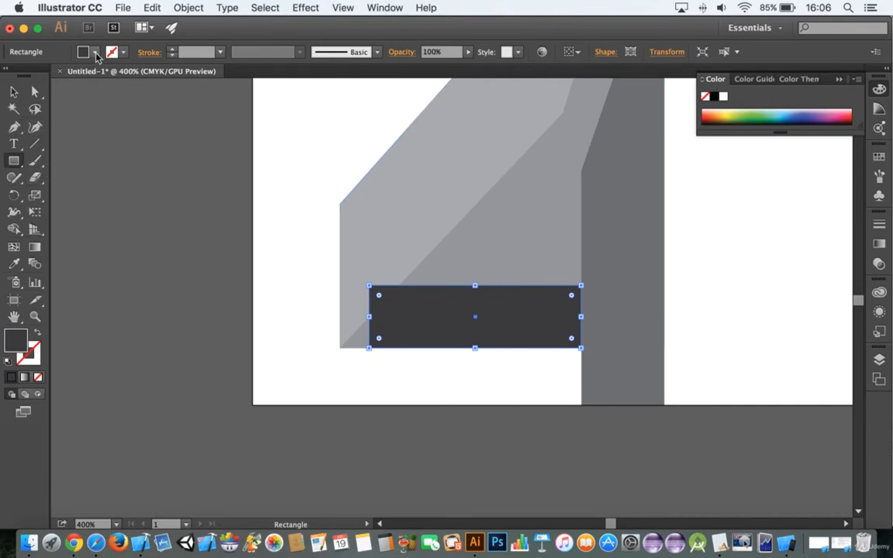
{"action": "double_click", "coordinate": [17, 339]}
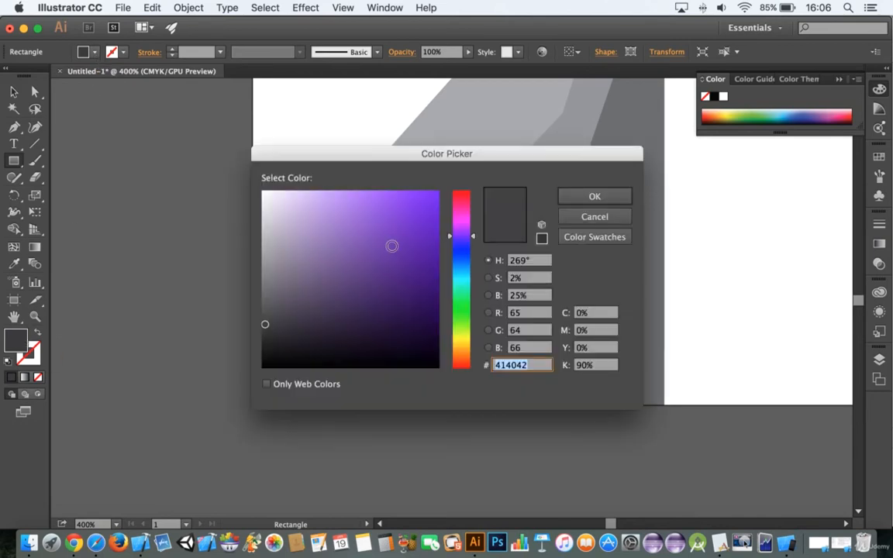
{"action": "left_click", "coordinate": [536, 312]}
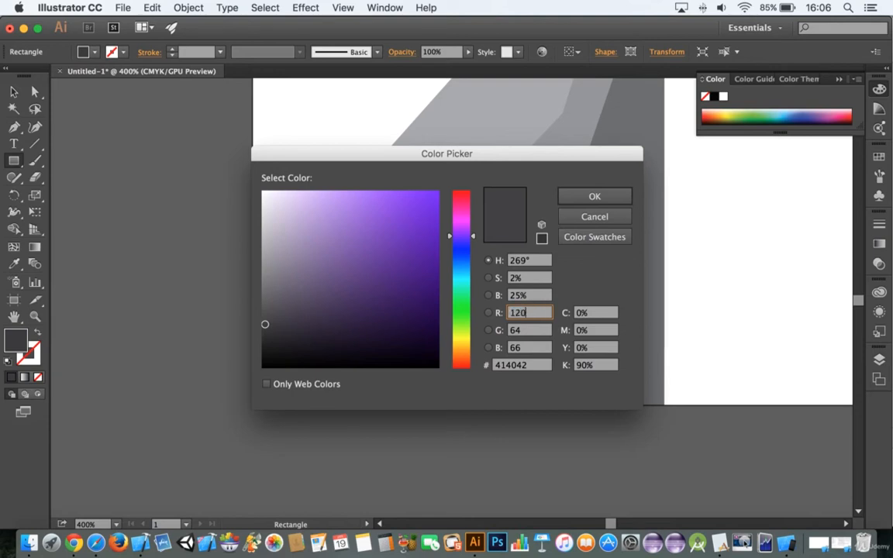
{"action": "key", "text": "Tab"}
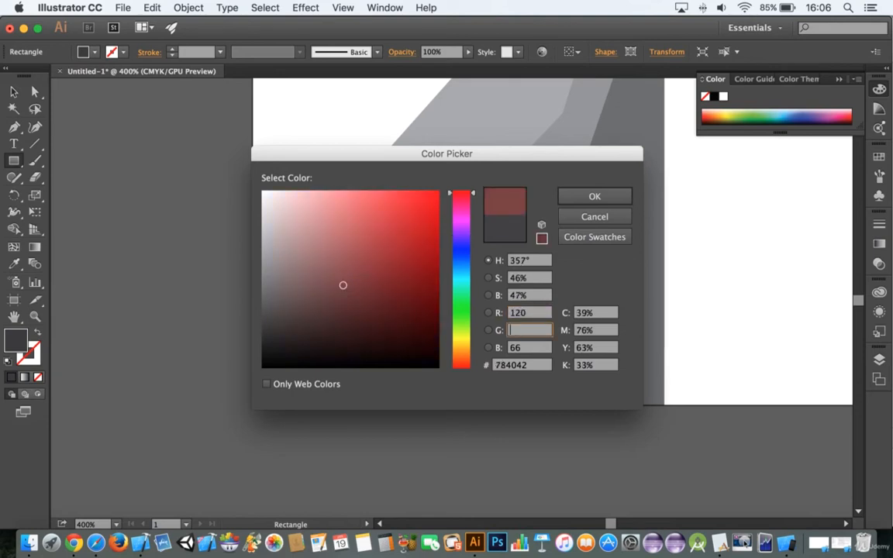
{"action": "left_click_drag", "start_coordinate": [460, 337], "coordinate": [459, 349]}
{"action": "left_click", "coordinate": [439, 230]}
{"action": "left_click_drag", "start_coordinate": [451, 230], "coordinate": [427, 203]}
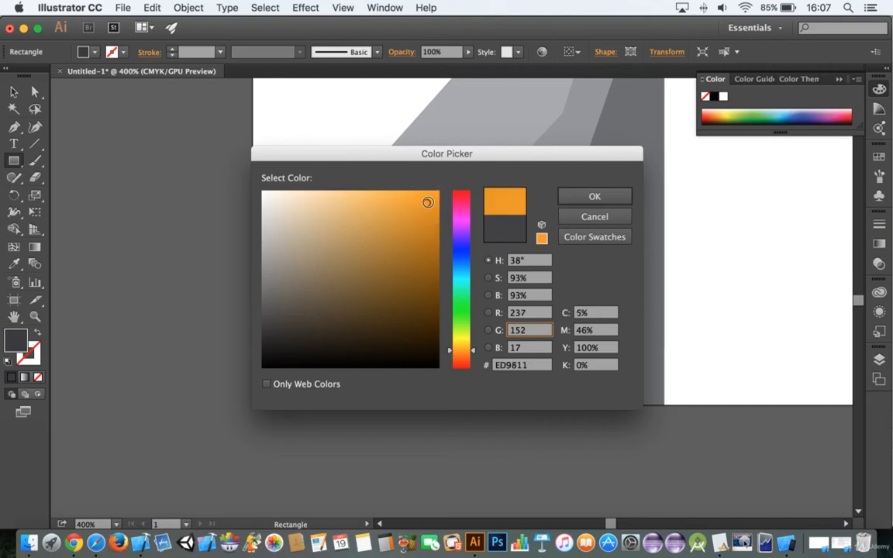
Set the low rectangle's fill color to R 250, G 150, B 0 and apply it
{"action": "left_click", "coordinate": [549, 311]}
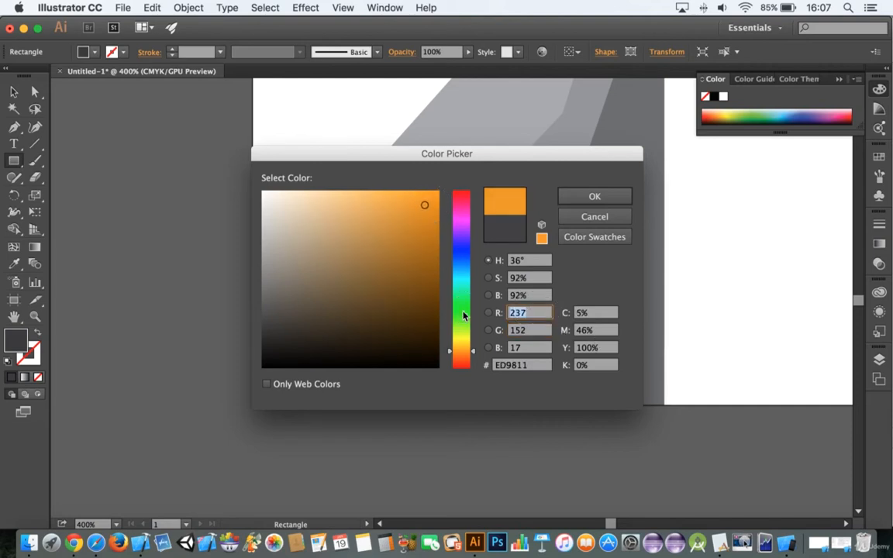
{"action": "type", "text": "250"}
{"action": "key", "text": "Tab"}
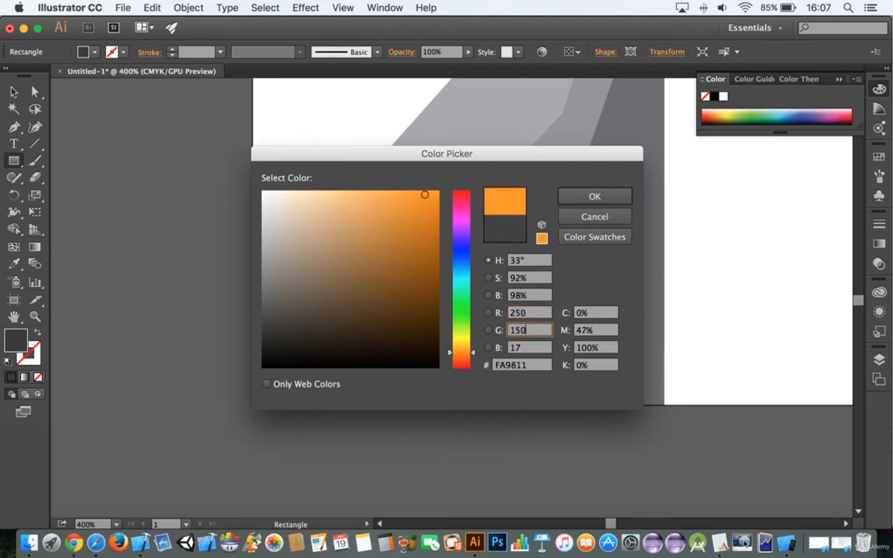
{"action": "key", "text": "Tab"}
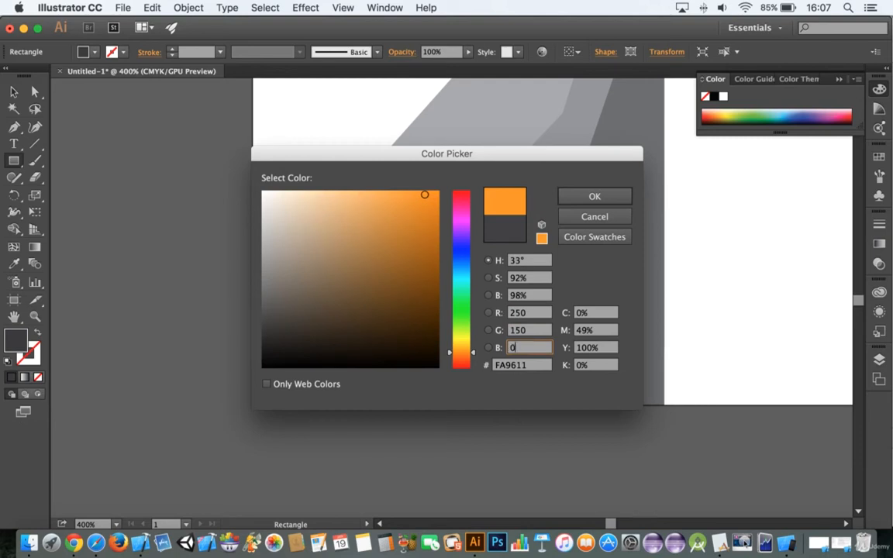
{"action": "left_click", "coordinate": [516, 332]}
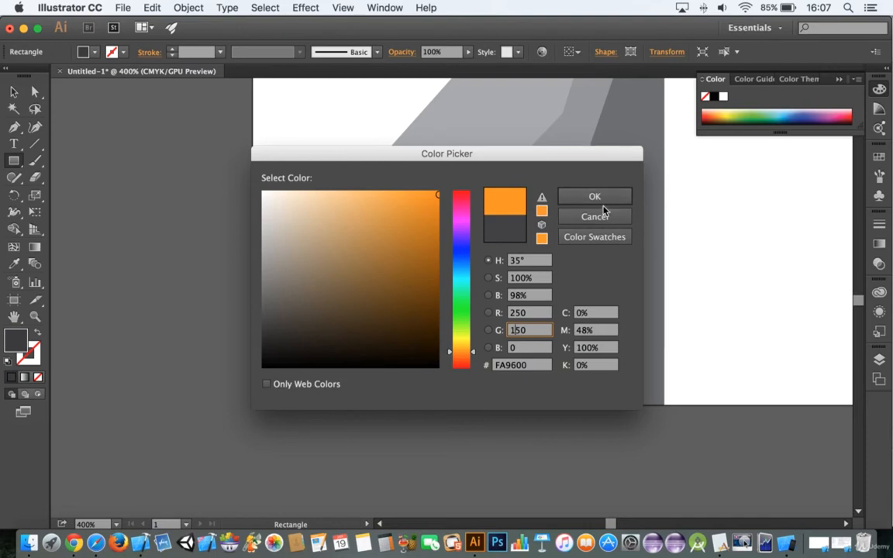
{"action": "left_click", "coordinate": [594, 197]}
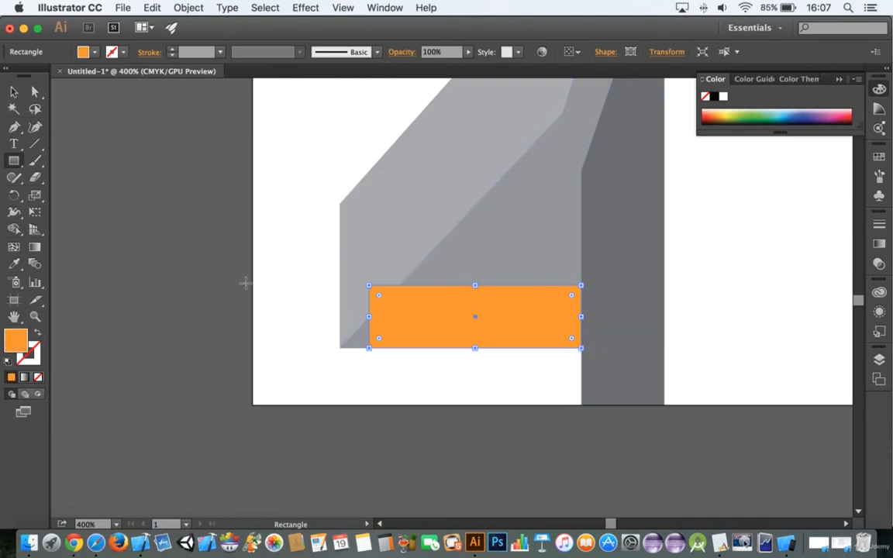
Move the orange rectangle's upper-left corner inward to about X 49, Y 262 pt, and its lower-left corner out to the wing's lower-left corner
{"action": "key", "text": "v"}
{"action": "key", "text": "a"}
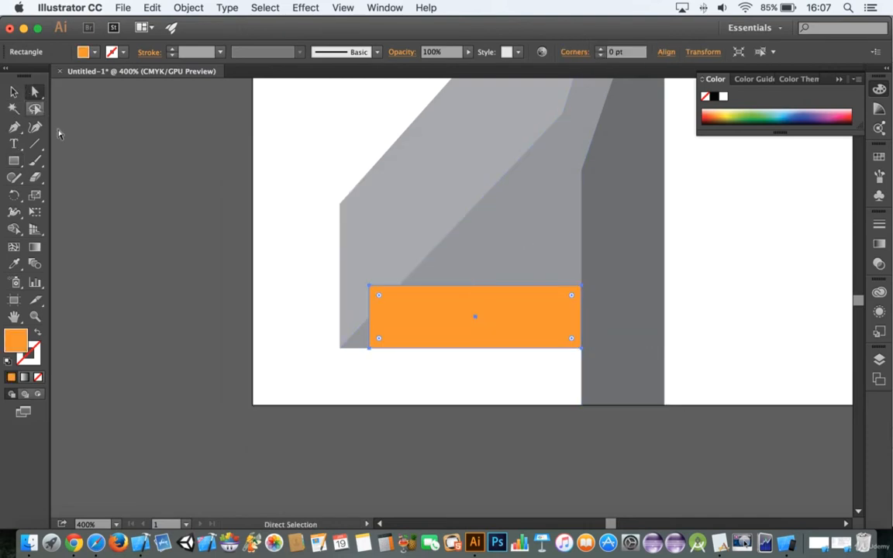
{"action": "left_click", "coordinate": [366, 288]}
{"action": "left_click", "coordinate": [369, 288]}
{"action": "left_click_drag", "start_coordinate": [370, 290], "coordinate": [387, 306]}
{"action": "left_click", "coordinate": [367, 349]}
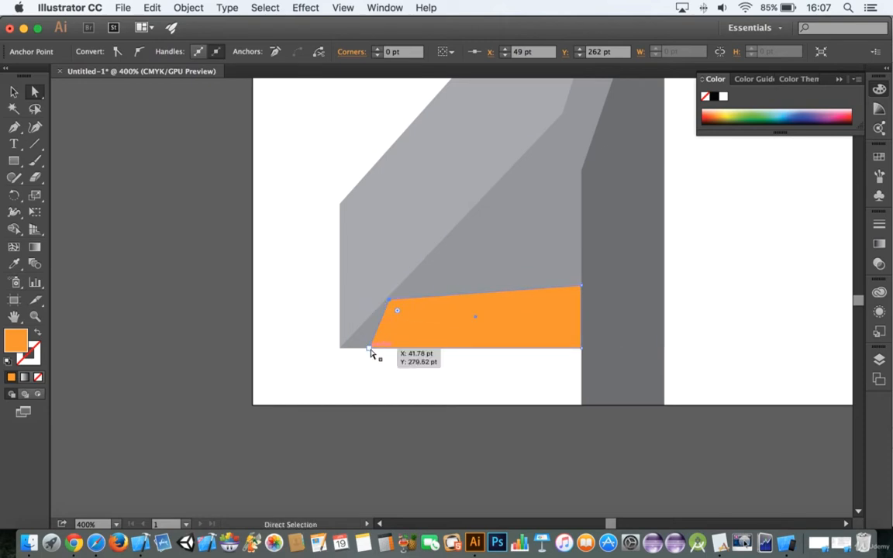
{"action": "left_click_drag", "start_coordinate": [367, 349], "coordinate": [340, 348]}
Nudge the orange shape's upper-left anchor onto the wing's diagonal shade line, at about X 48.5, Y 261.3 pt
{"action": "left_click_drag", "start_coordinate": [386, 303], "coordinate": [387, 298]}
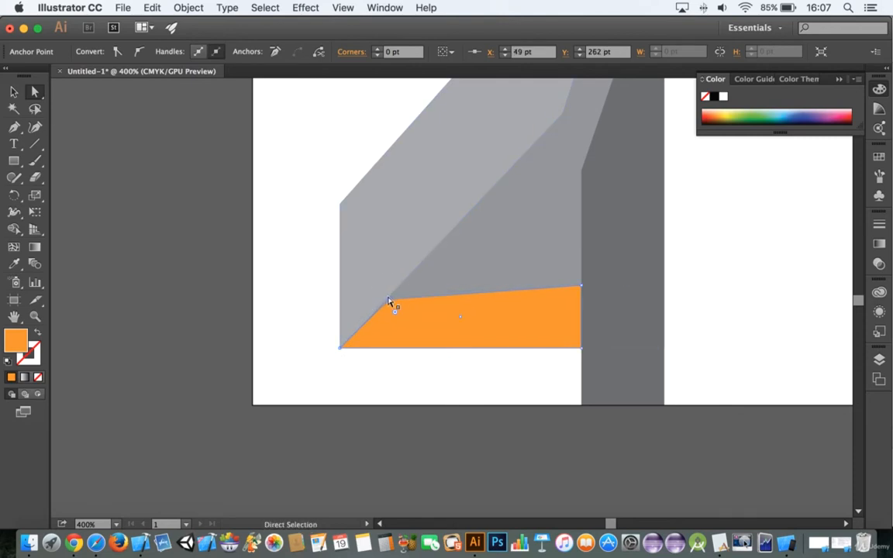
{"action": "scroll", "coordinate": [371, 307], "scroll_direction": "up", "scroll_amount": 5}
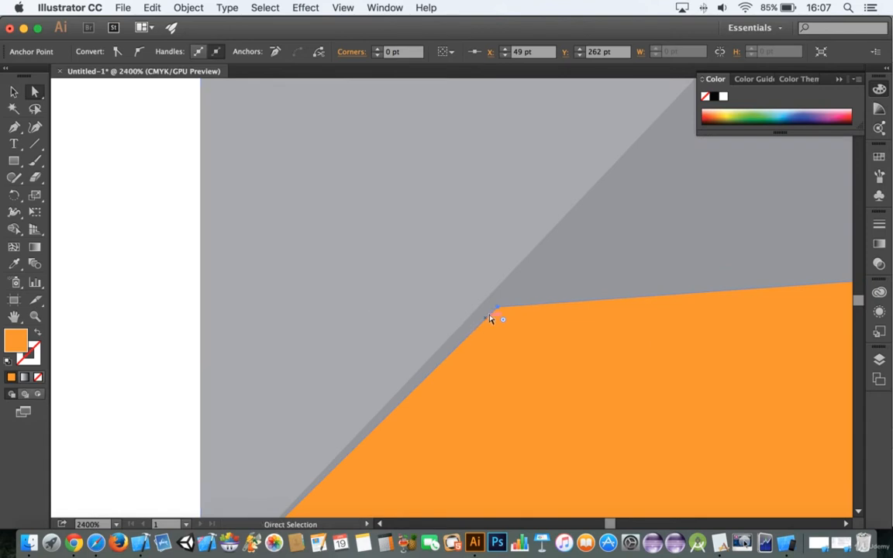
{"action": "mouse_move", "coordinate": [499, 314]}
{"action": "left_mouse_down"}
{"action": "mouse_move", "coordinate": [490, 299]}
{"action": "mouse_move", "coordinate": [491, 306]}
{"action": "left_mouse_up"}
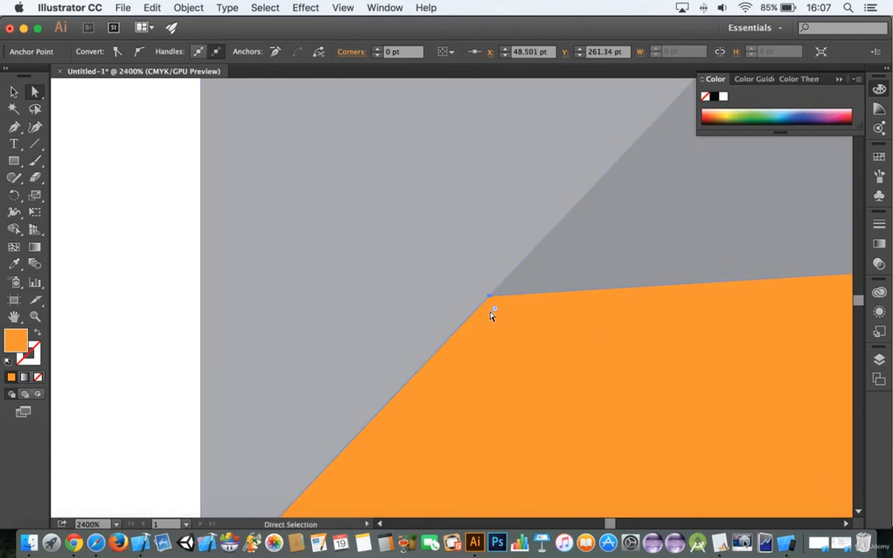
Shift the orange shape's slanted left edge rightward, leaving a gray strip along the wing's diagonal, and deselect the shape
{"action": "scroll", "coordinate": [486, 332], "scroll_direction": "down", "scroll_amount": 5}
{"action": "scroll", "coordinate": [477, 346], "scroll_direction": "up", "scroll_amount": 2}
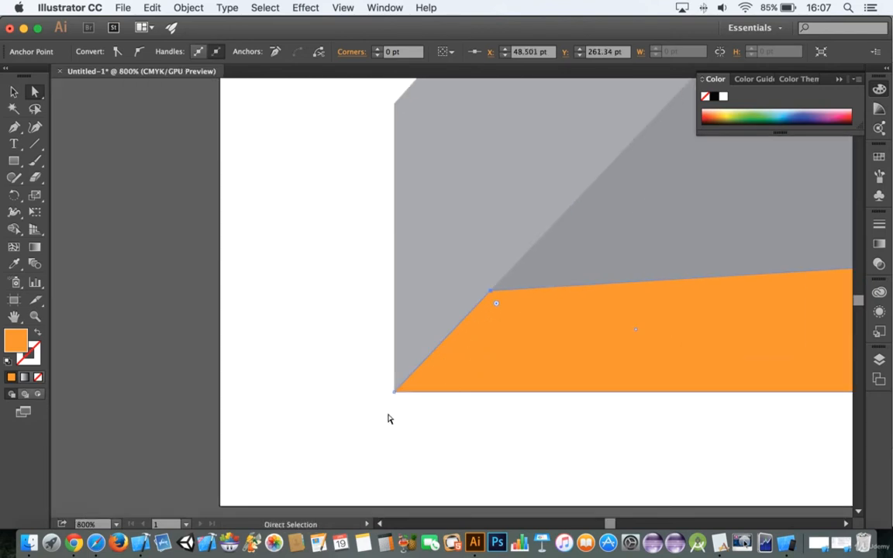
{"action": "left_click", "coordinate": [397, 395]}
{"action": "left_click_drag", "start_coordinate": [397, 394], "coordinate": [446, 397]}
{"action": "left_click", "coordinate": [519, 425]}
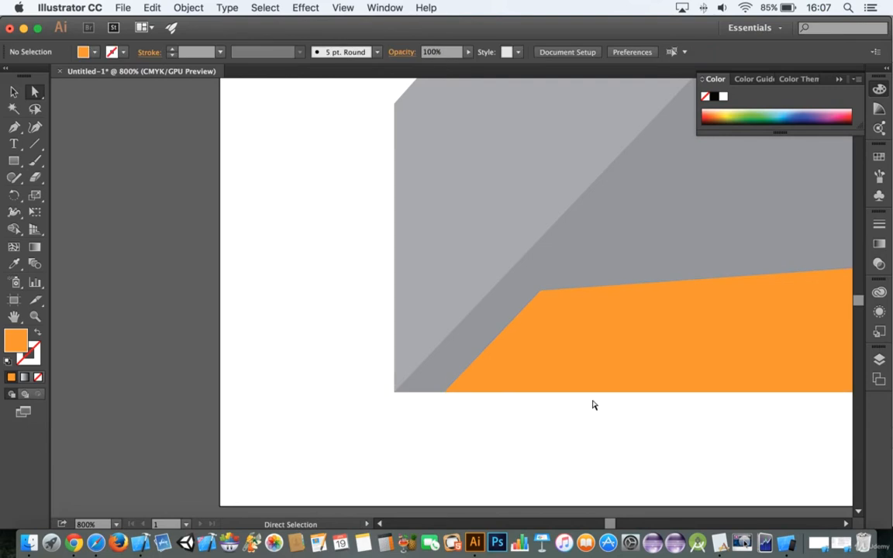
Raise the orange shape's upper-right corner along the dark column's edge to about Y 253.9 pt, steepening its top edge
{"action": "left_click", "coordinate": [653, 309]}
{"action": "scroll", "coordinate": [671, 424], "scroll_direction": "up", "scroll_amount": 3}
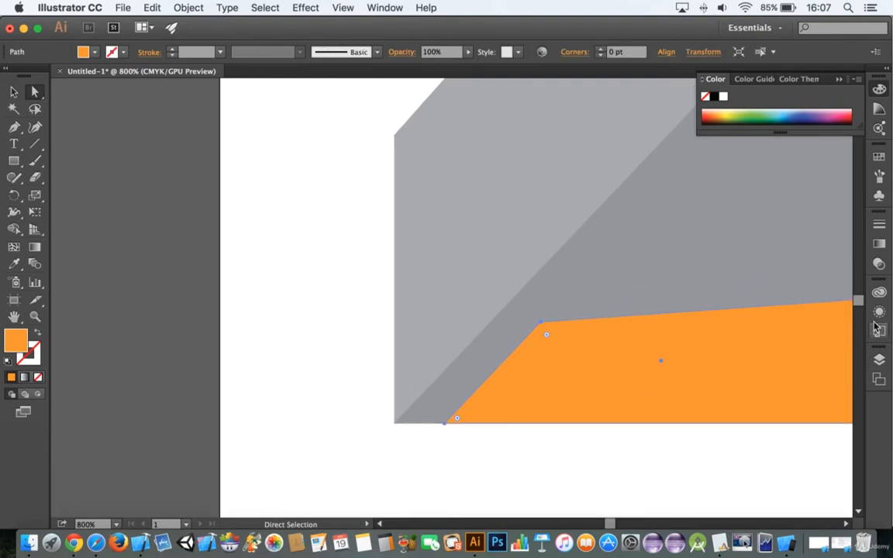
{"action": "left_click_drag", "start_coordinate": [613, 524], "coordinate": [613, 526]}
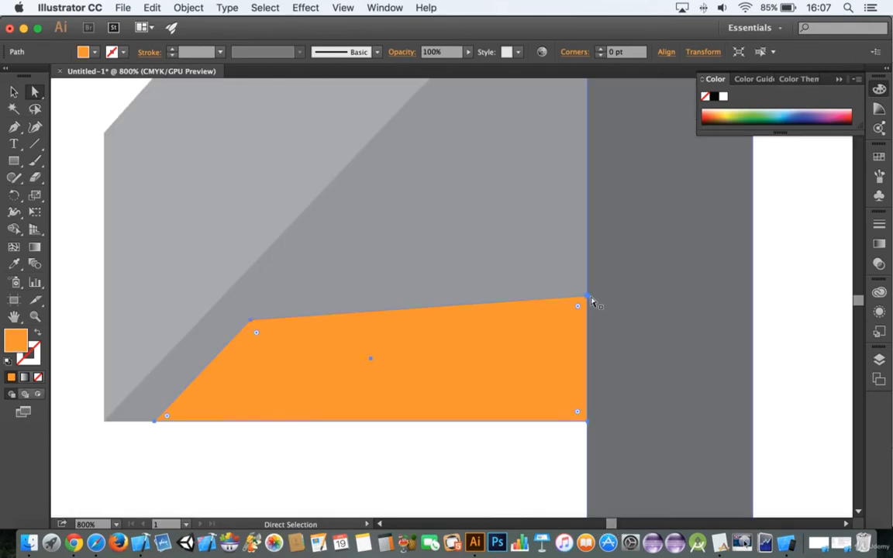
{"action": "mouse_move", "coordinate": [591, 301]}
{"action": "left_mouse_down"}
{"action": "mouse_move", "coordinate": [586, 345]}
{"action": "mouse_move", "coordinate": [589, 284]}
{"action": "left_mouse_up"}
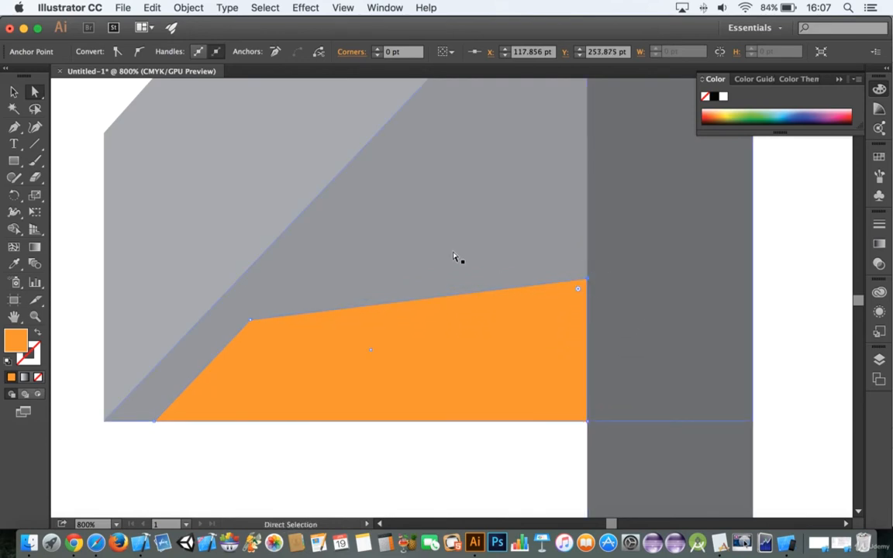
{"action": "scroll", "coordinate": [425, 256], "scroll_direction": "down", "scroll_amount": 3}
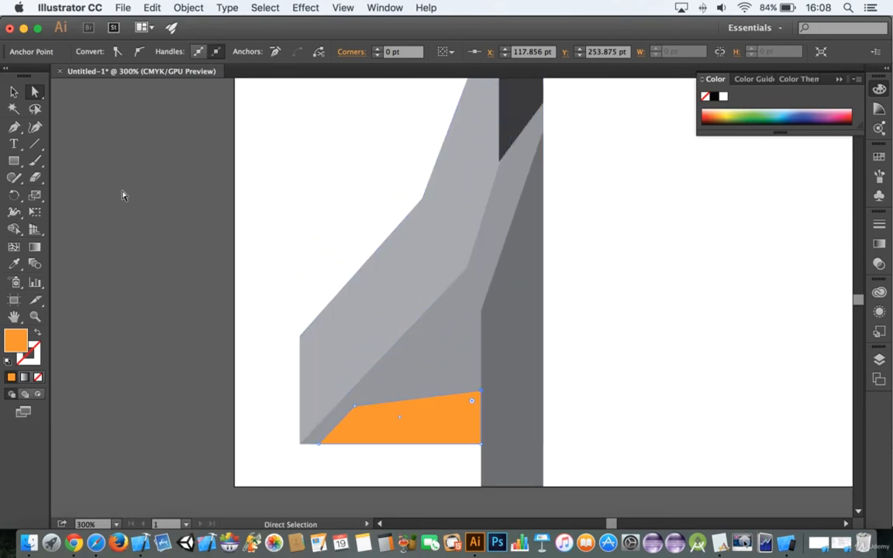
Draw an orange rectangle from the wing's lower-left corner to the artboard's left edge, then stretch it into a tall bar reaching the artboard's base
{"action": "left_click", "coordinate": [14, 160]}
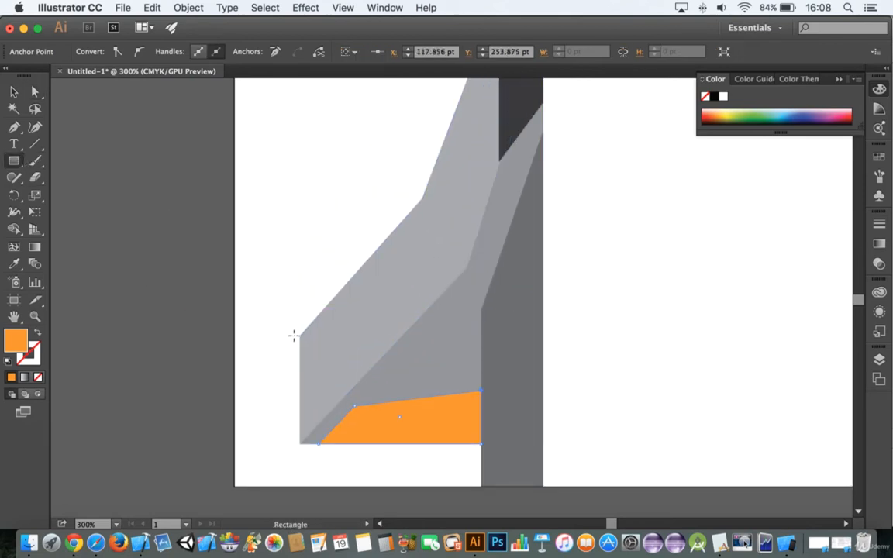
{"action": "left_click_drag", "start_coordinate": [299, 335], "coordinate": [246, 254]}
{"action": "key", "text": "super+z"}
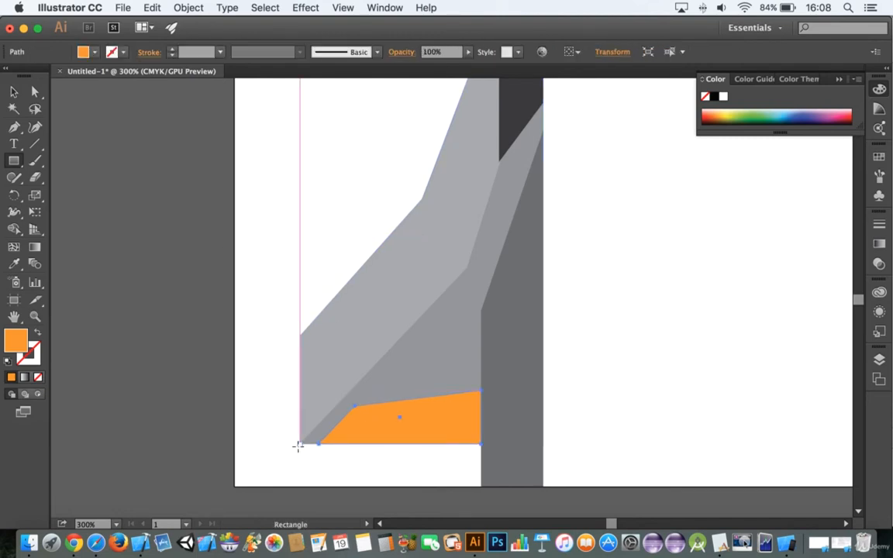
{"action": "left_click_drag", "start_coordinate": [299, 444], "coordinate": [235, 483]}
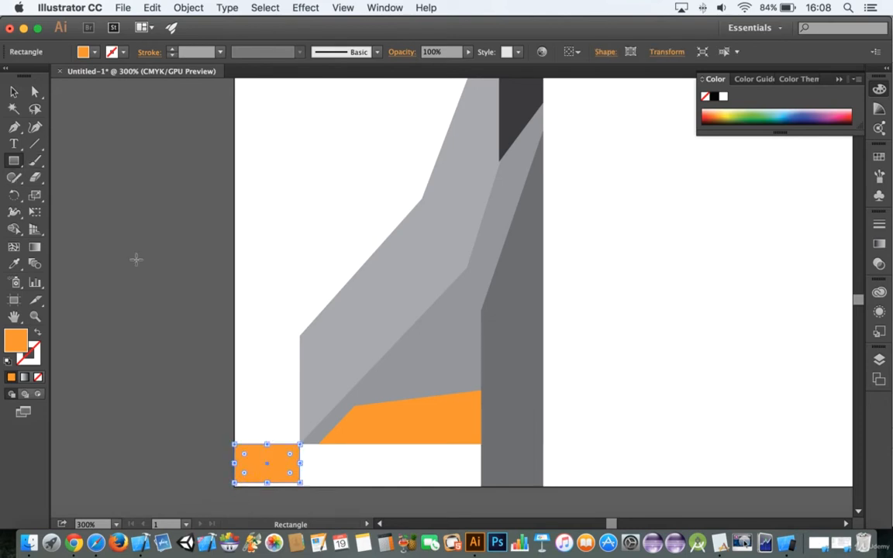
{"action": "left_click_drag", "start_coordinate": [268, 446], "coordinate": [271, 147]}
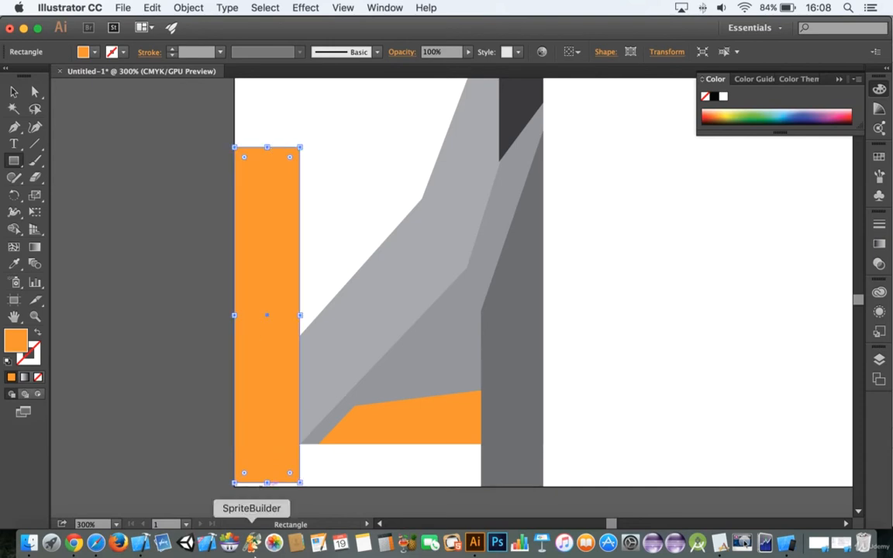
{"action": "left_click_drag", "start_coordinate": [268, 484], "coordinate": [268, 487]}
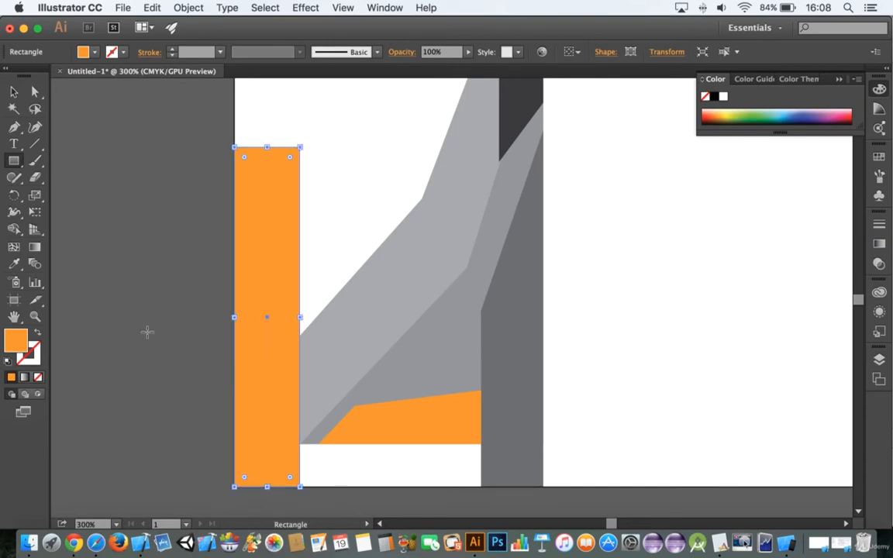
{"action": "left_click", "coordinate": [115, 296]}
{"action": "left_click", "coordinate": [402, 312]}
Draw a rectangle about 22.9 × 162.3 pt in the dark column's gray over the tall orange bar, leaving an orange strip along the artboard's left edge
{"action": "left_click", "coordinate": [14, 91]}
{"action": "left_click", "coordinate": [527, 348]}
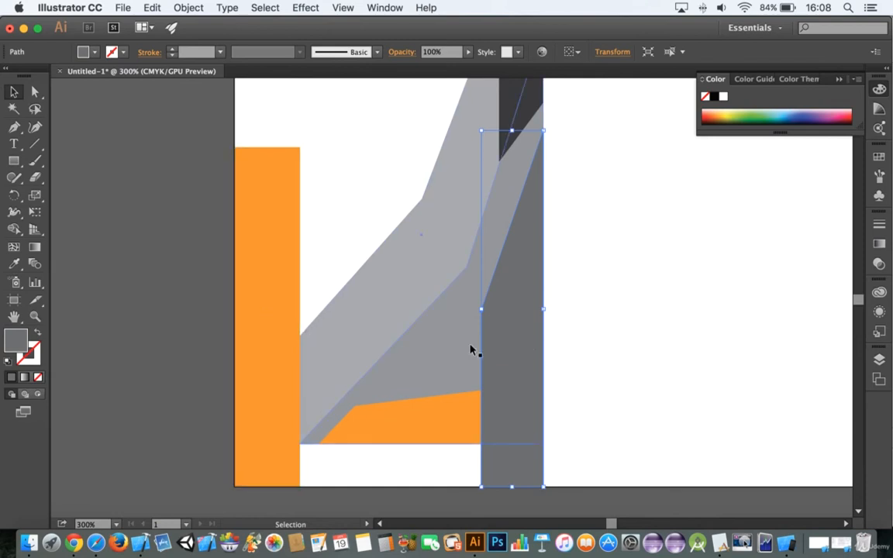
{"action": "left_click", "coordinate": [14, 161]}
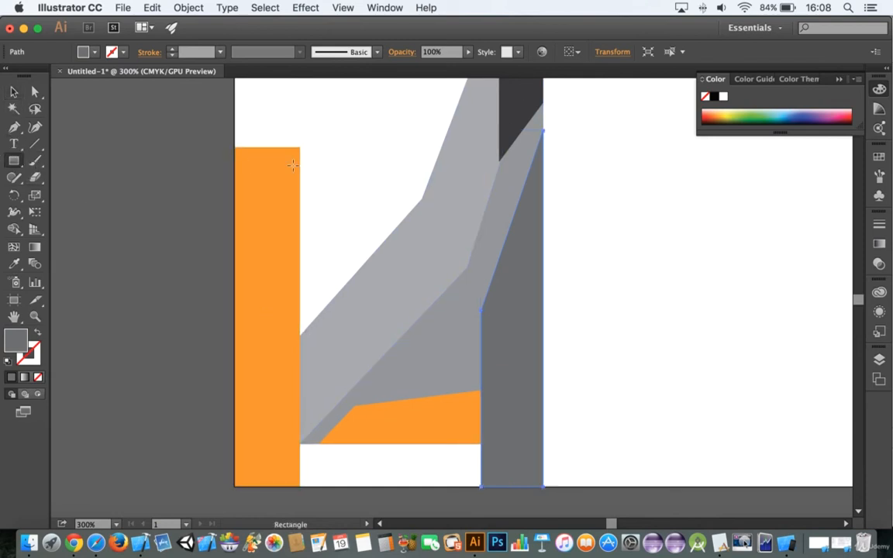
{"action": "left_click_drag", "start_coordinate": [253, 149], "coordinate": [300, 487]}
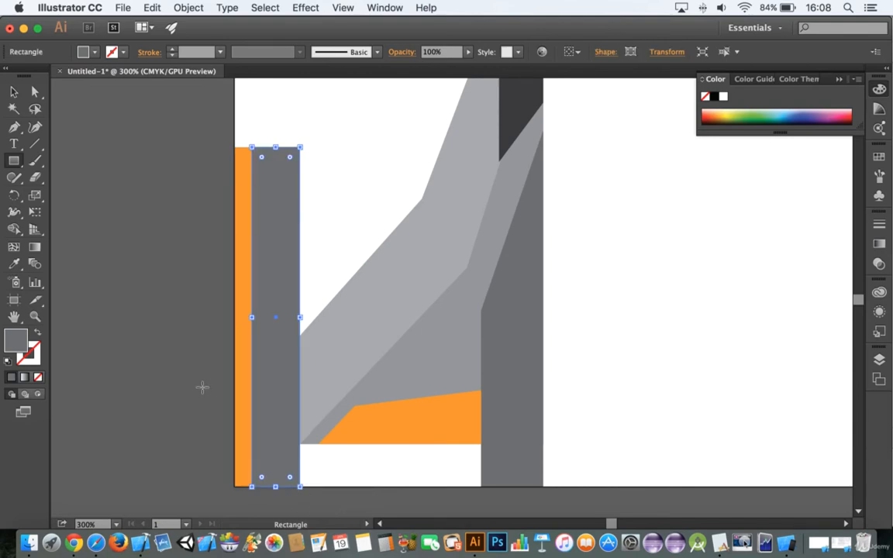
{"action": "left_click", "coordinate": [189, 336]}
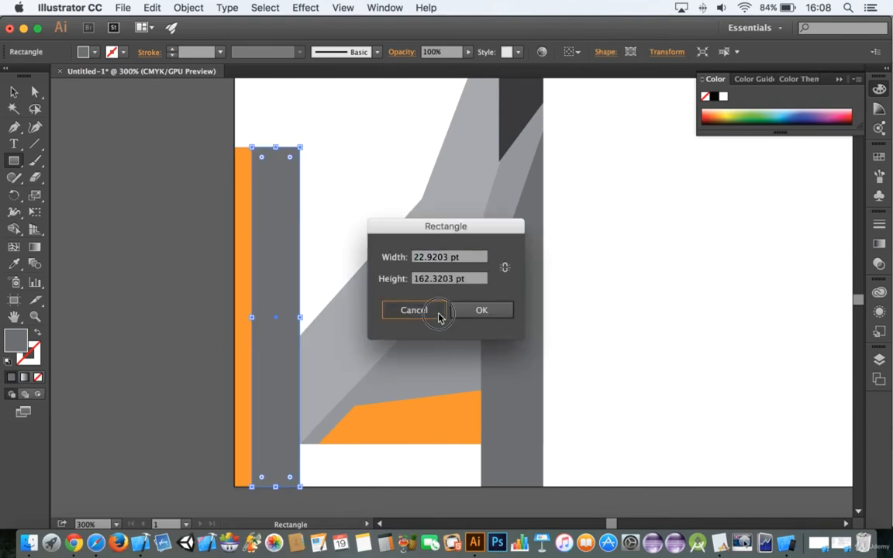
{"action": "left_click", "coordinate": [437, 314]}
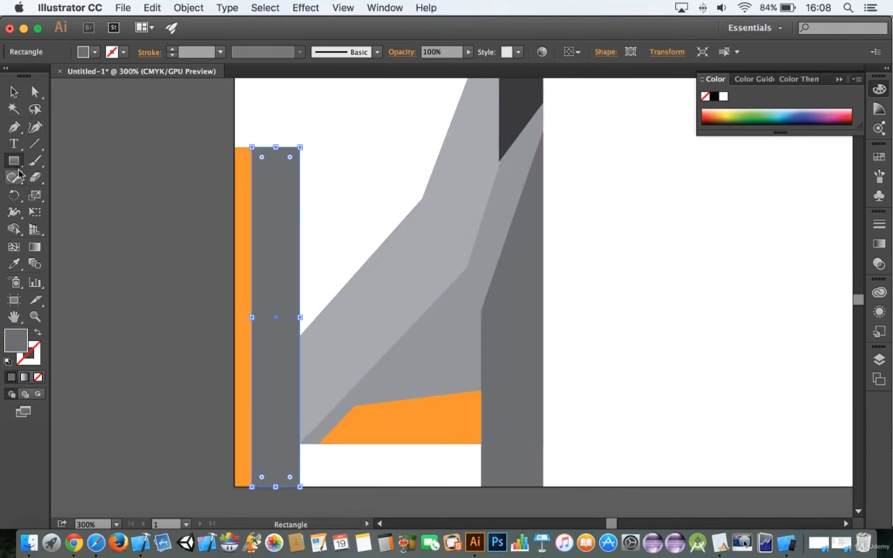
Fill the tall gray rectangle with the next lighter gray swatch
{"action": "left_click", "coordinate": [34, 92]}
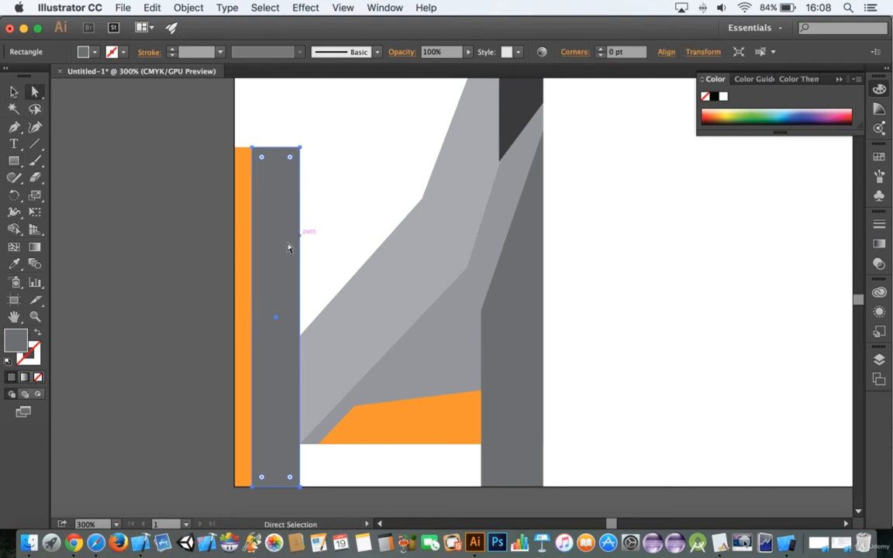
{"action": "left_click", "coordinate": [97, 53]}
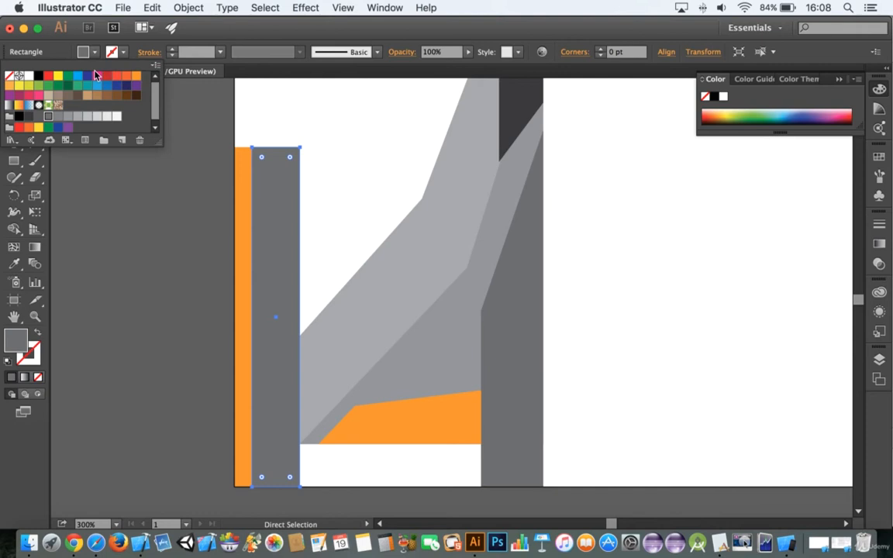
{"action": "left_click", "coordinate": [59, 117]}
{"action": "left_click", "coordinate": [323, 179]}
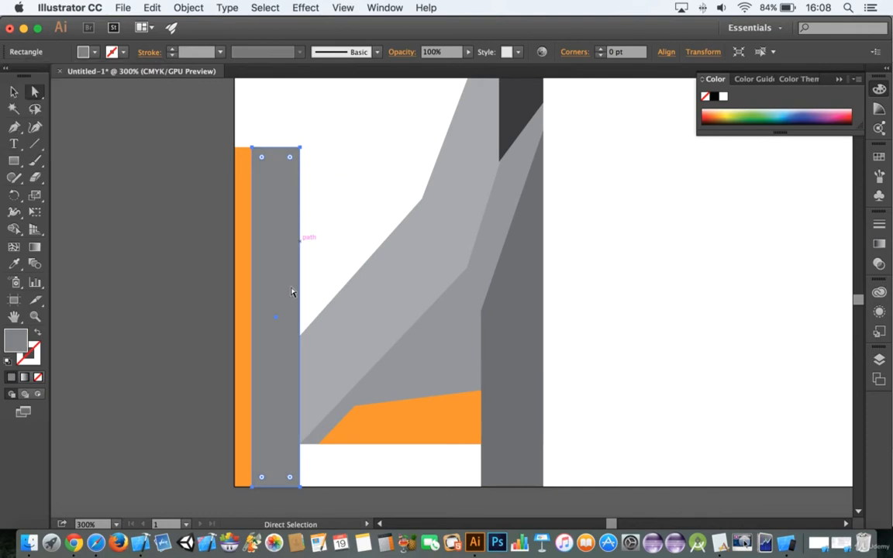
Raise the tall gray rectangle's lower-right corner to slope its base, and pull the orange bar's right corners in to the gray rectangle's left edge
{"action": "scroll", "coordinate": [271, 446], "scroll_direction": "down", "scroll_amount": 1}
{"action": "left_click_drag", "start_coordinate": [301, 479], "coordinate": [299, 448]}
{"action": "left_click", "coordinate": [300, 478]}
{"action": "left_click", "coordinate": [301, 481]}
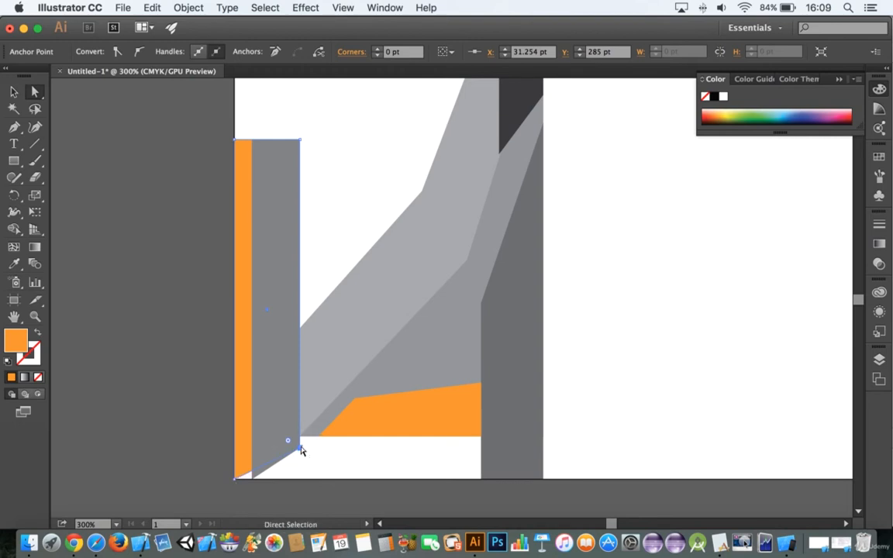
{"action": "left_click_drag", "start_coordinate": [301, 448], "coordinate": [252, 480]}
{"action": "left_click_drag", "start_coordinate": [301, 141], "coordinate": [253, 145]}
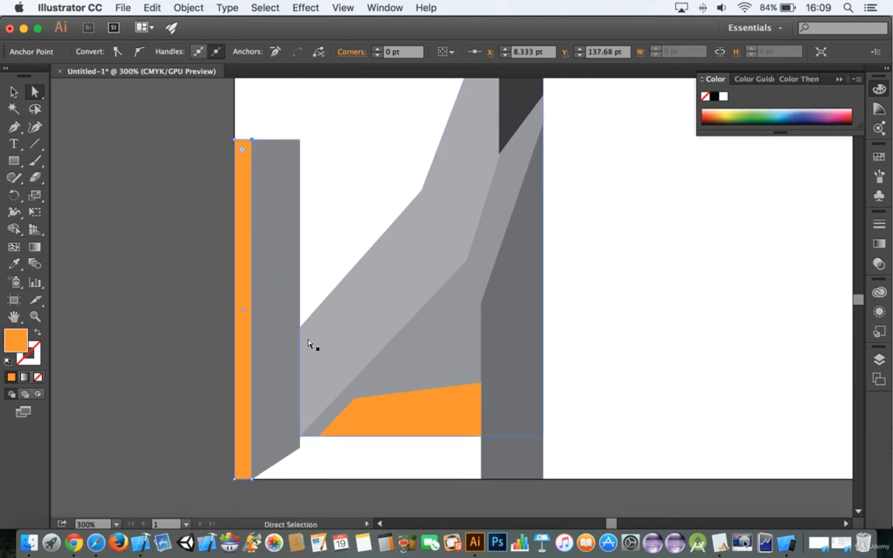
Lower the tall gray rectangle's upper-right corner to about Y 174.7 pt to slope its top edge
{"action": "scroll", "coordinate": [305, 204], "scroll_direction": "up", "scroll_amount": 5}
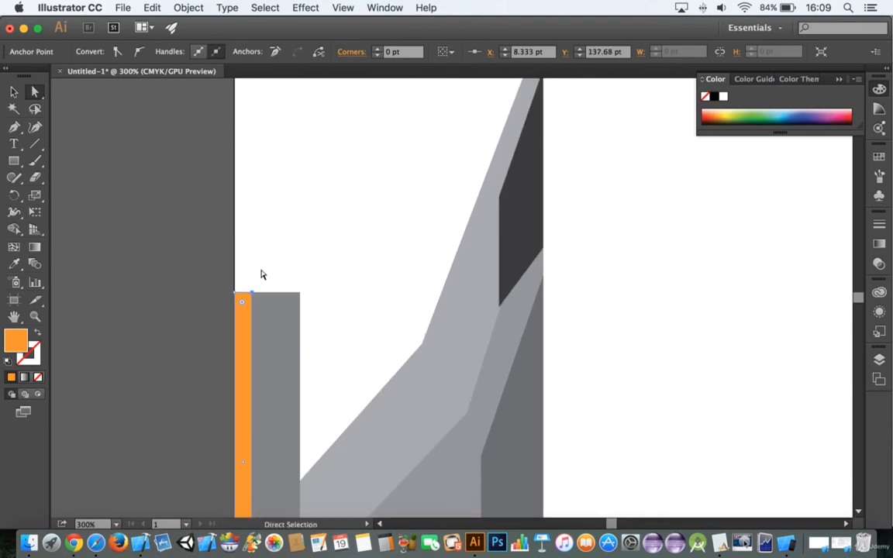
{"action": "left_click", "coordinate": [294, 306]}
{"action": "left_click_drag", "start_coordinate": [299, 298], "coordinate": [299, 373]}
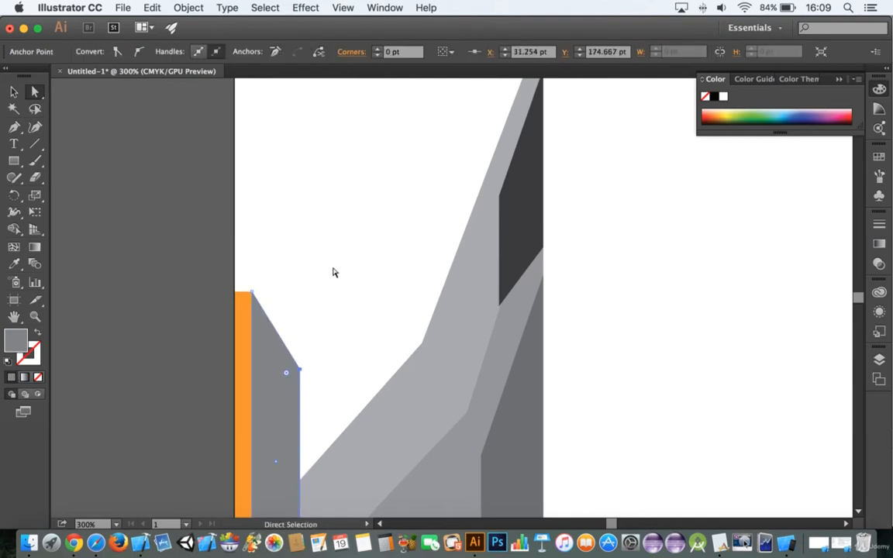
Draw a gray rectangle about 22.9 × 83 pt above the tall gray fin panel, from its right corner up, matching the panel's width
{"action": "scroll", "coordinate": [334, 272], "scroll_direction": "down", "scroll_amount": 1}
{"action": "scroll", "coordinate": [329, 273], "scroll_direction": "down", "scroll_amount": 1}
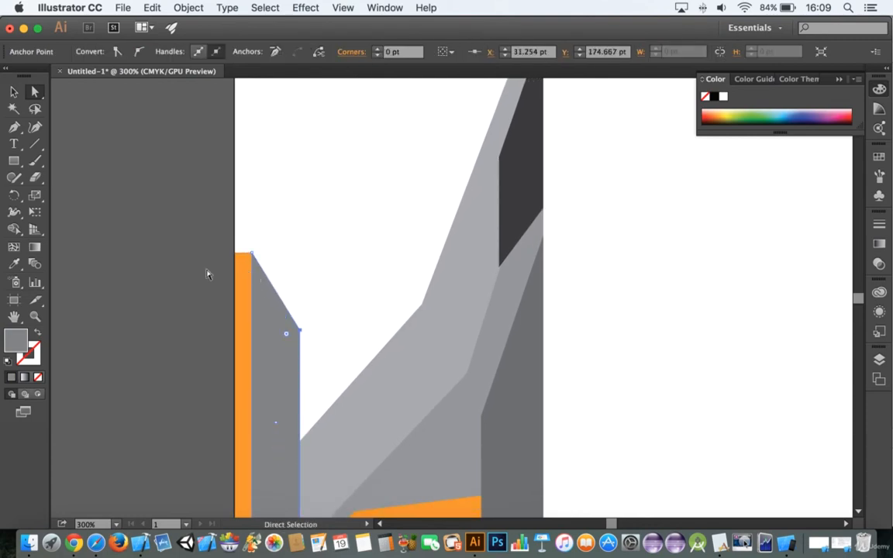
{"action": "left_click", "coordinate": [14, 160]}
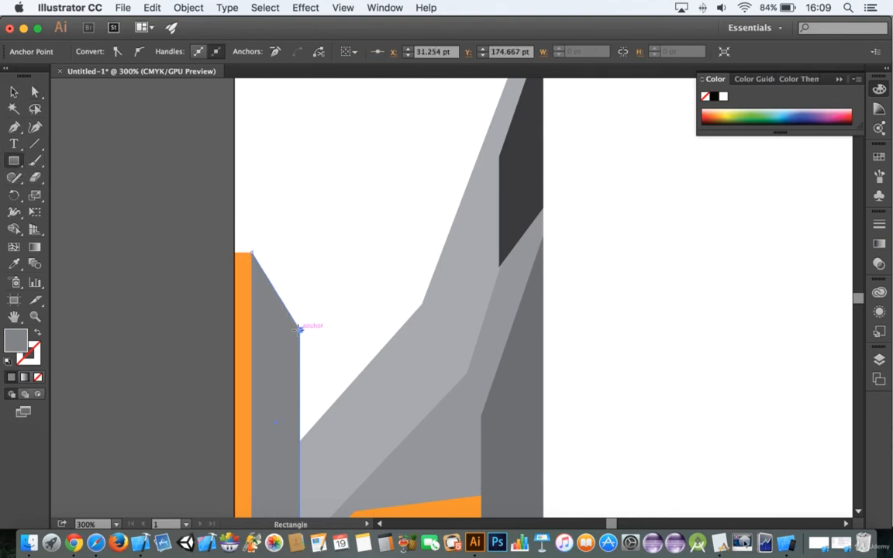
{"action": "left_click_drag", "start_coordinate": [299, 329], "coordinate": [252, 156]}
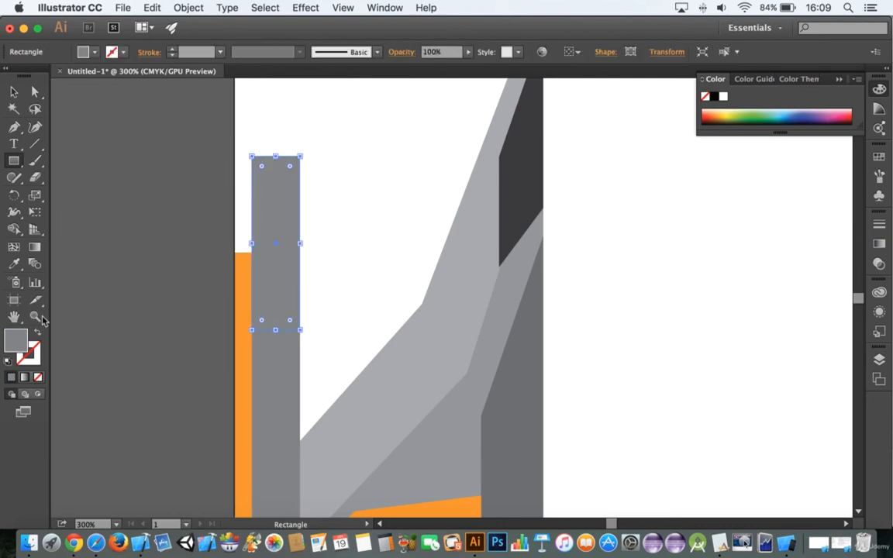
Fill the new rectangle with the lighter gray swatch matching the wing's light gray, two swatches lighter than the tall panel
{"action": "left_click", "coordinate": [96, 52]}
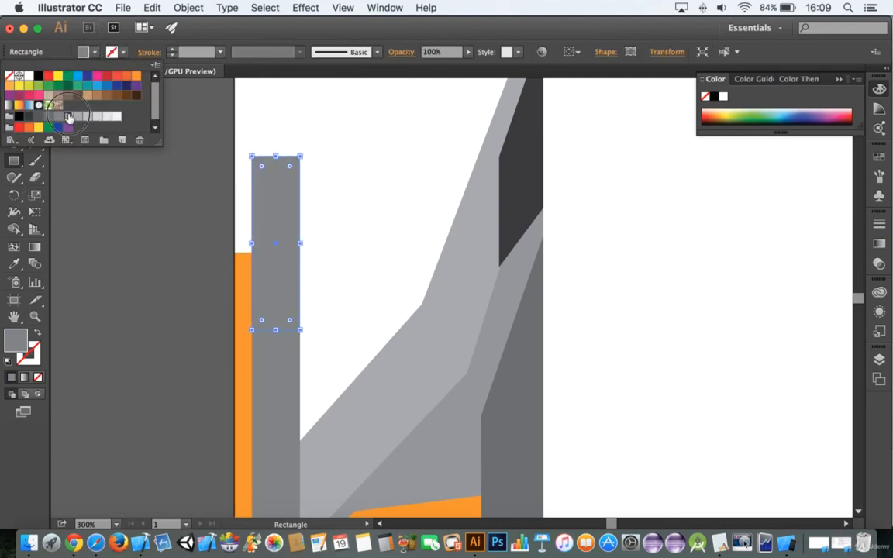
{"action": "left_click", "coordinate": [69, 116]}
{"action": "left_click", "coordinate": [77, 117]}
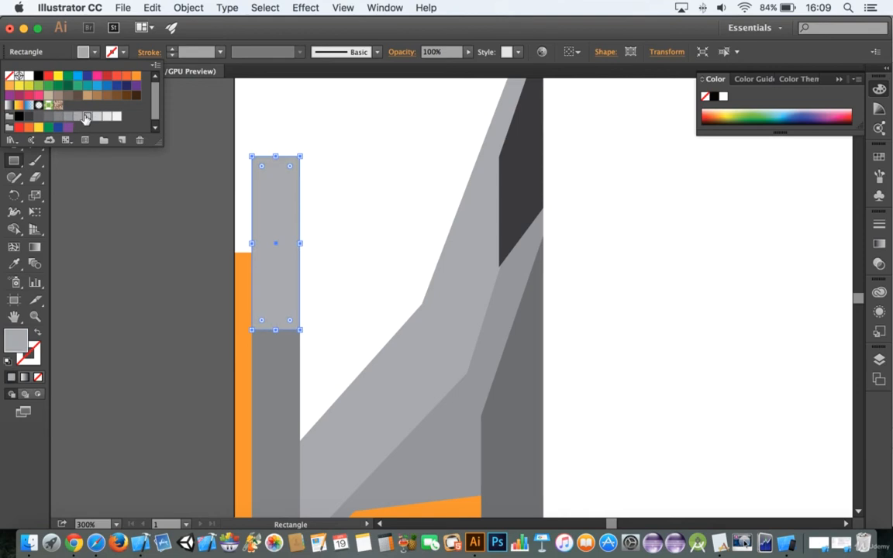
{"action": "left_click", "coordinate": [86, 117]}
{"action": "left_click", "coordinate": [79, 117]}
{"action": "key", "text": "Escape"}
Send the light gray rectangle to the back, behind the tall gray panel, and deselect it
{"action": "right_click", "coordinate": [273, 228]}
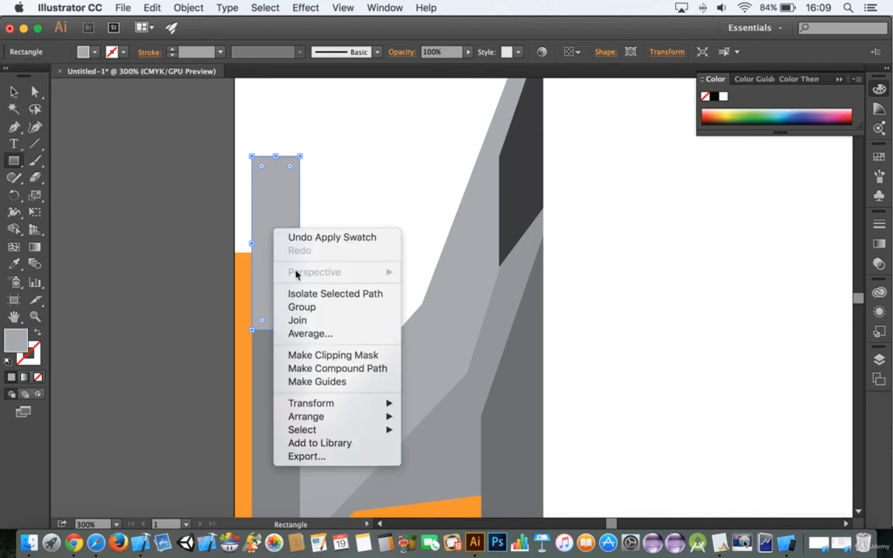
{"action": "mouse_move", "coordinate": [348, 412]}
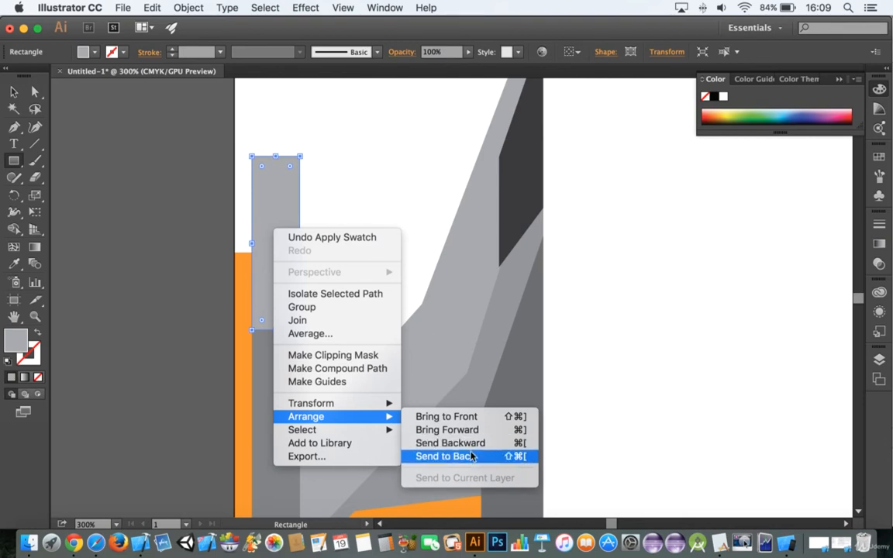
{"action": "left_click", "coordinate": [471, 457]}
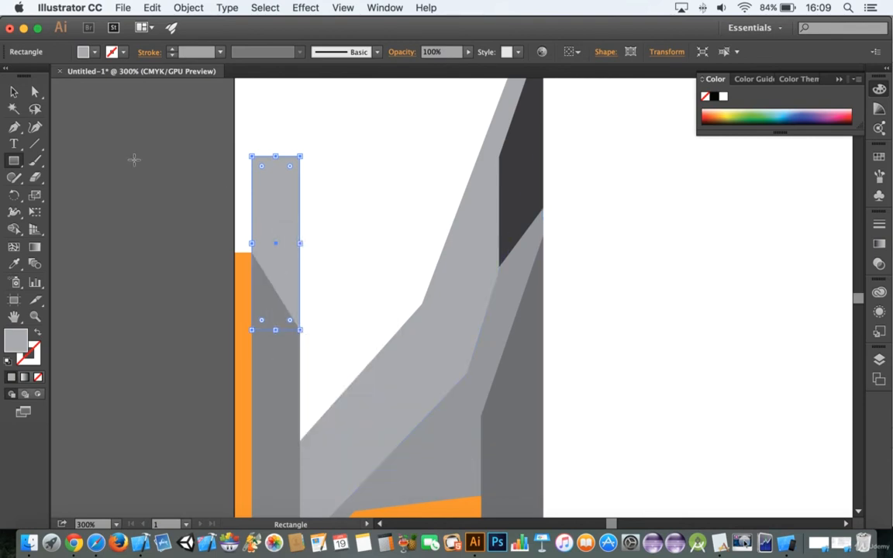
{"action": "left_click", "coordinate": [14, 92]}
{"action": "left_click", "coordinate": [152, 188]}
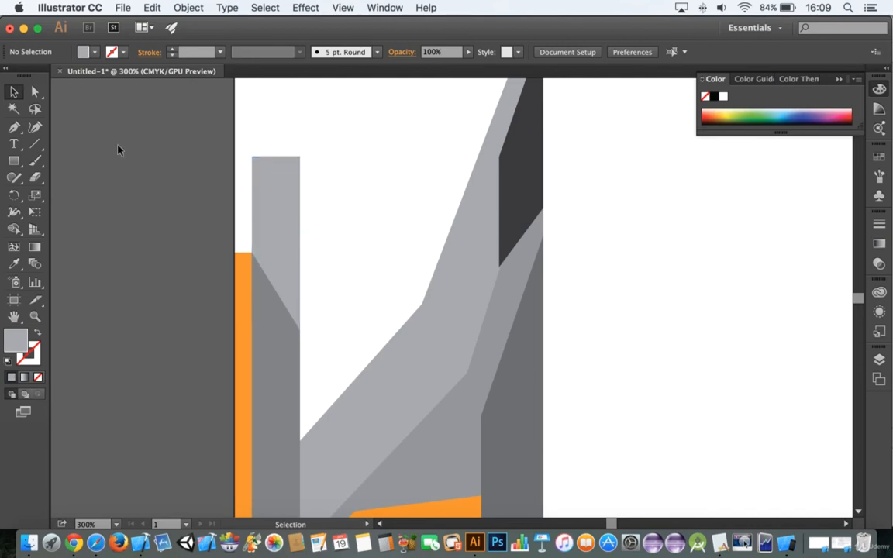
Reshape the light gray rectangle into a pointed tip: lower its upper-left corner to the orange bar's top and pull its upper-right corner to mid-width
{"action": "left_click", "coordinate": [35, 91]}
{"action": "left_click", "coordinate": [262, 166]}
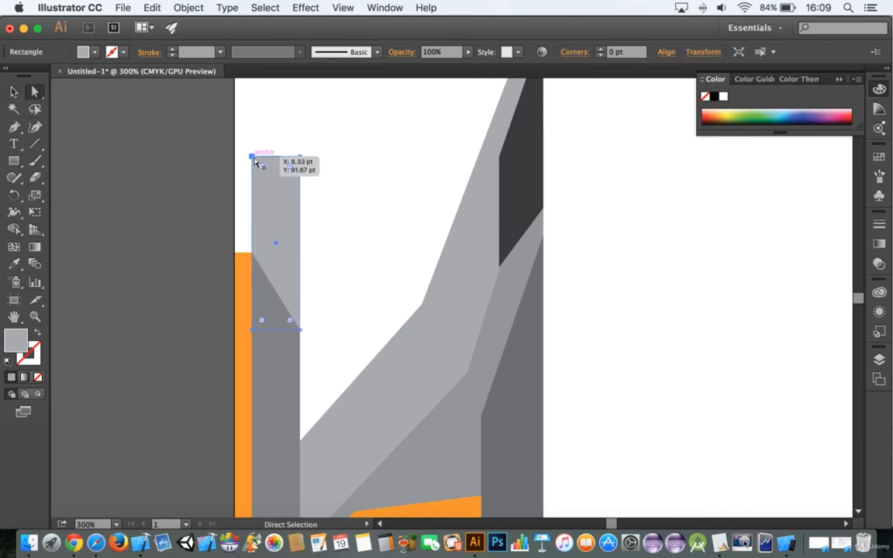
{"action": "left_click", "coordinate": [253, 157]}
{"action": "left_click_drag", "start_coordinate": [253, 157], "coordinate": [251, 253]}
{"action": "left_click_drag", "start_coordinate": [300, 158], "coordinate": [276, 218]}
{"action": "left_click", "coordinate": [345, 269]}
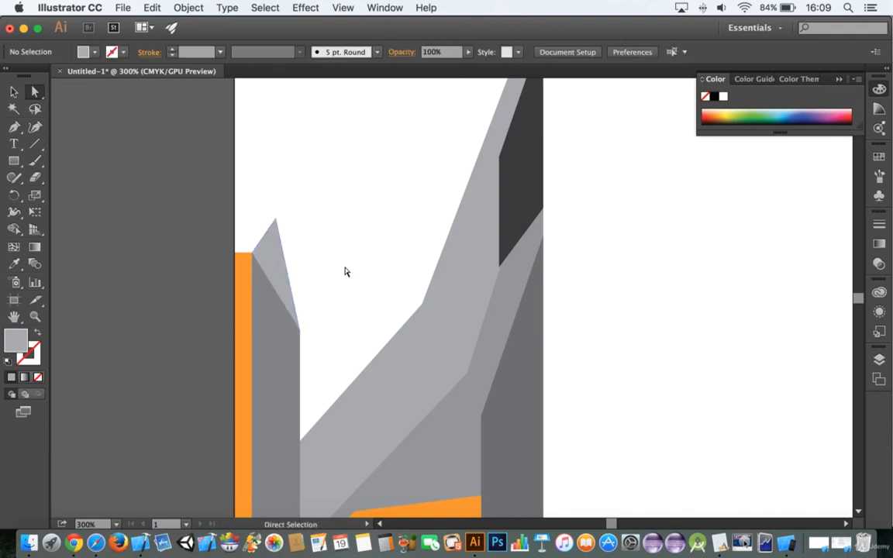
Taper the orange bar by lowering its upper-left corner and raising its lower-left corner to about Y 282 pt
{"action": "scroll", "coordinate": [345, 269], "scroll_direction": "down", "scroll_amount": 5}
{"action": "left_click_drag", "start_coordinate": [236, 152], "coordinate": [235, 197]}
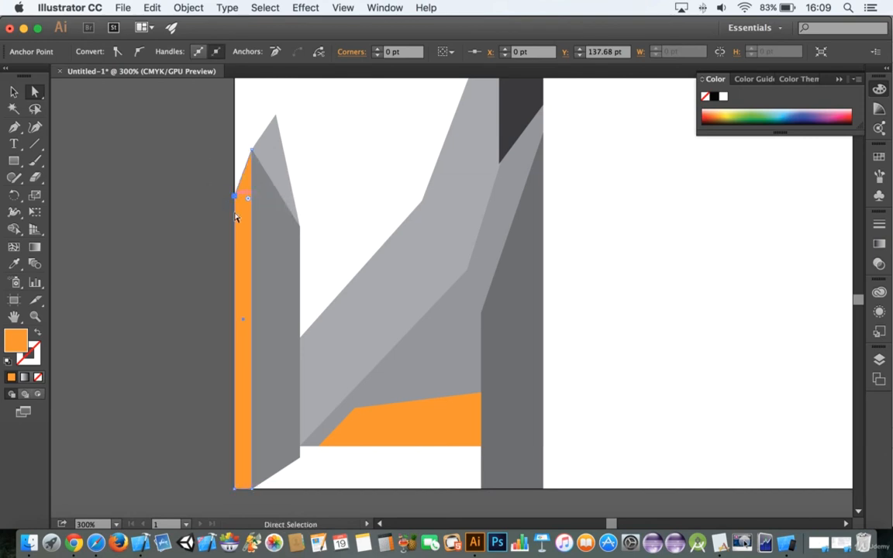
{"action": "left_click_drag", "start_coordinate": [241, 490], "coordinate": [237, 461]}
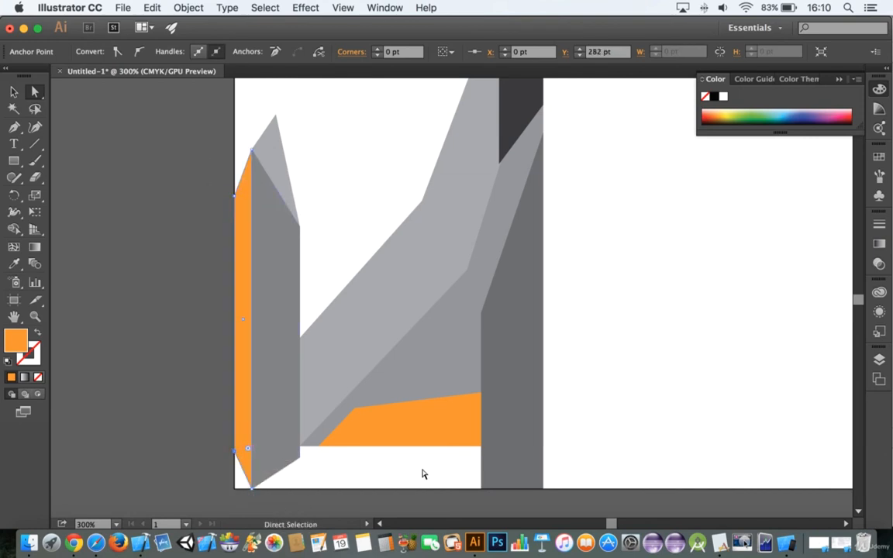
Shorten the dark center column by raising its bottom edge slightly above the artboard's bottom edge
{"action": "left_click", "coordinate": [465, 342]}
{"action": "scroll", "coordinate": [465, 334], "scroll_direction": "down", "scroll_amount": 1}
{"action": "left_click", "coordinate": [517, 374]}
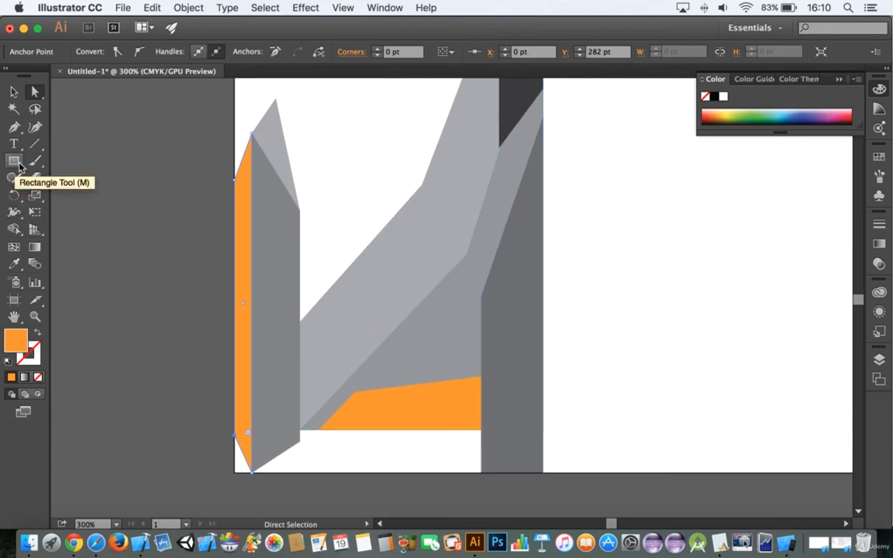
{"action": "scroll", "coordinate": [405, 216], "scroll_direction": "up", "scroll_amount": 15}
{"action": "scroll", "coordinate": [564, 328], "scroll_direction": "down", "scroll_amount": 12}
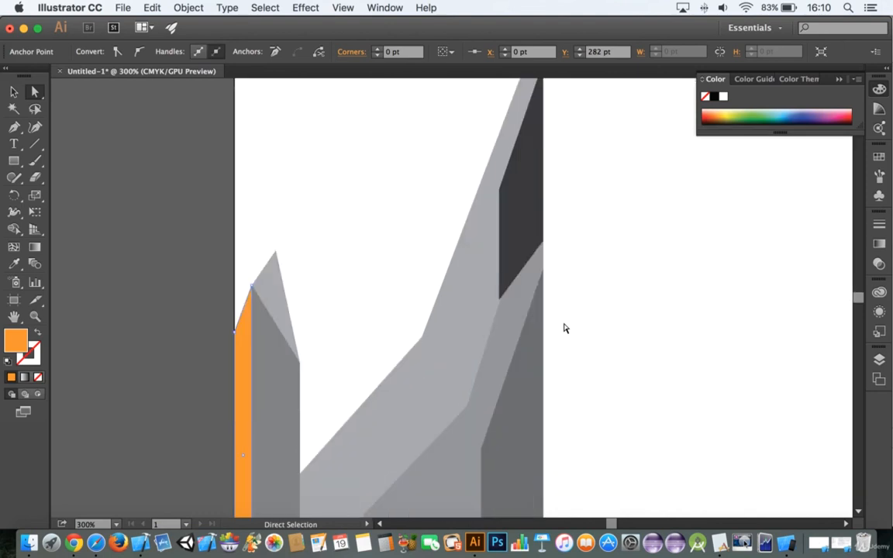
{"action": "left_click", "coordinate": [507, 381]}
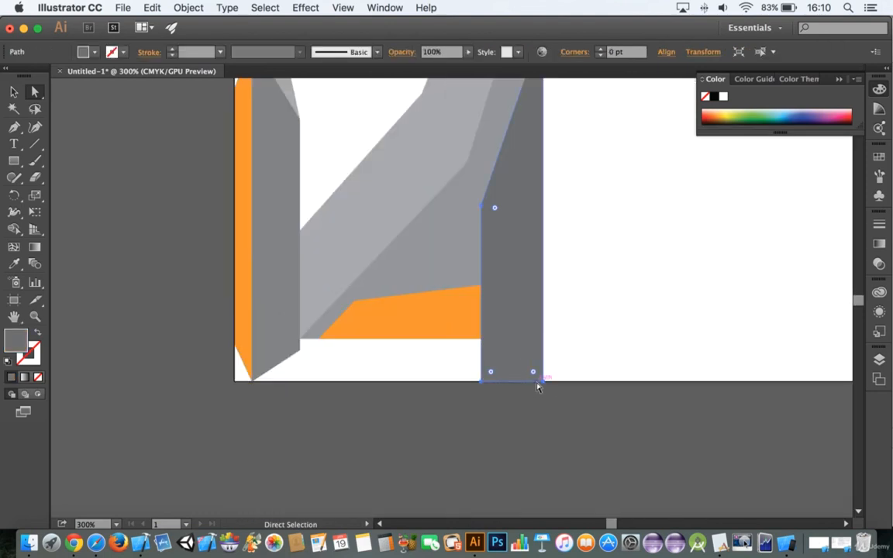
{"action": "left_click", "coordinate": [542, 382]}
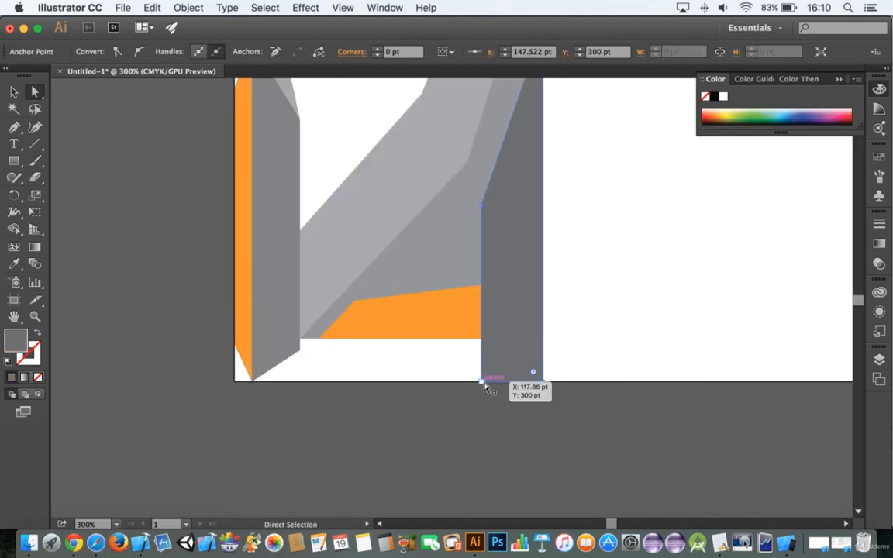
{"action": "key", "text": "v"}
{"action": "left_click", "coordinate": [558, 415]}
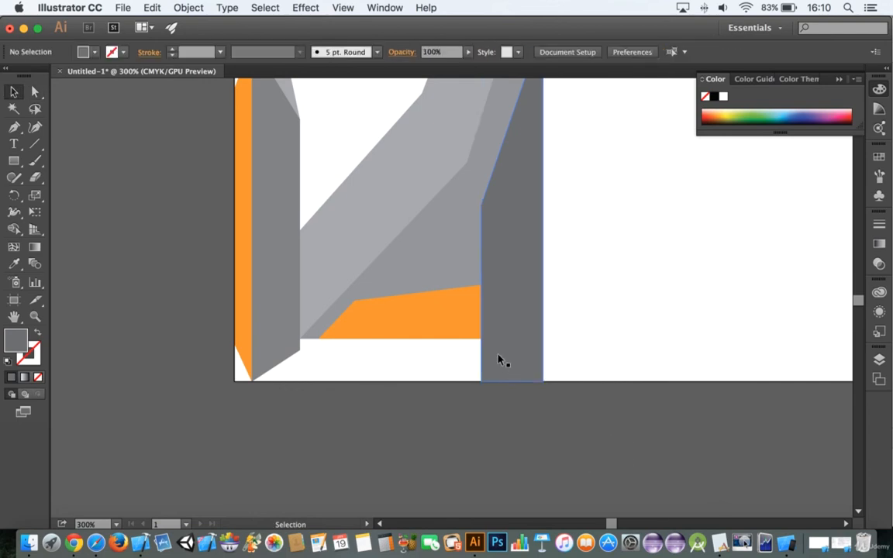
{"action": "left_click", "coordinate": [500, 361]}
{"action": "left_click_drag", "start_coordinate": [513, 383], "coordinate": [514, 367]}
Select all the shapes and move the whole artwork up to the artboard's top edge, leaving space below it
{"action": "scroll", "coordinate": [525, 385], "scroll_direction": "up", "scroll_amount": 1}
{"action": "key", "text": "super+a"}
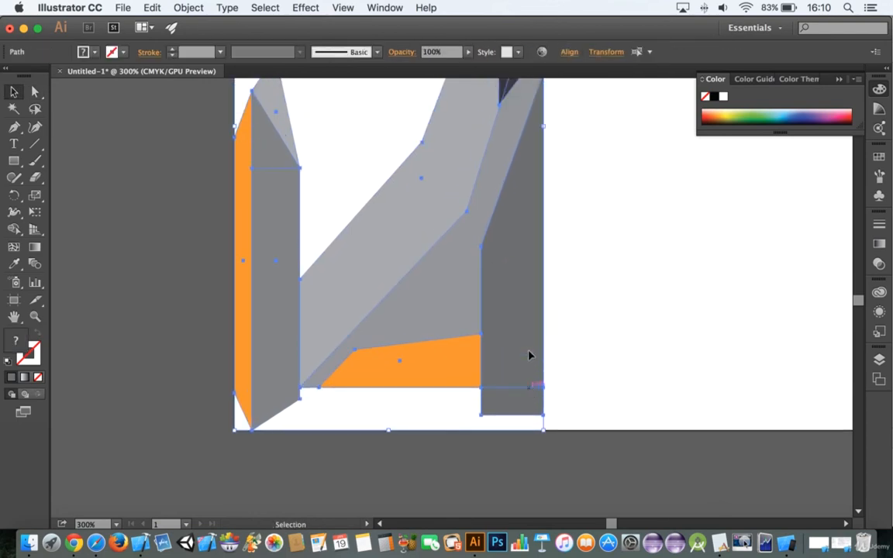
{"action": "scroll", "coordinate": [527, 333], "scroll_direction": "up", "scroll_amount": 10}
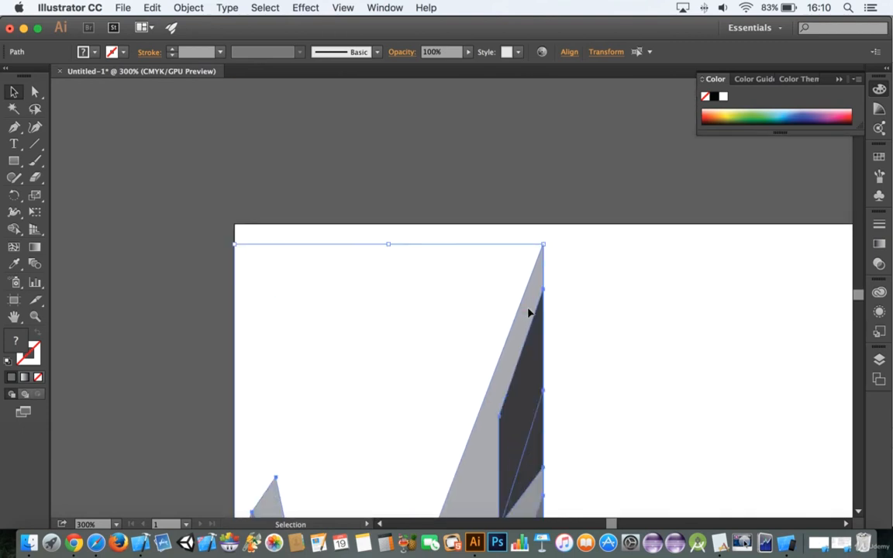
{"action": "left_click_drag", "start_coordinate": [528, 314], "coordinate": [529, 293]}
{"action": "left_click", "coordinate": [579, 323]}
Draw a narrow rectangle over the lower dark column, ending at the artboard's bottom edge with its right side at about X 142 pt
{"action": "scroll", "coordinate": [580, 326], "scroll_direction": "down", "scroll_amount": 10}
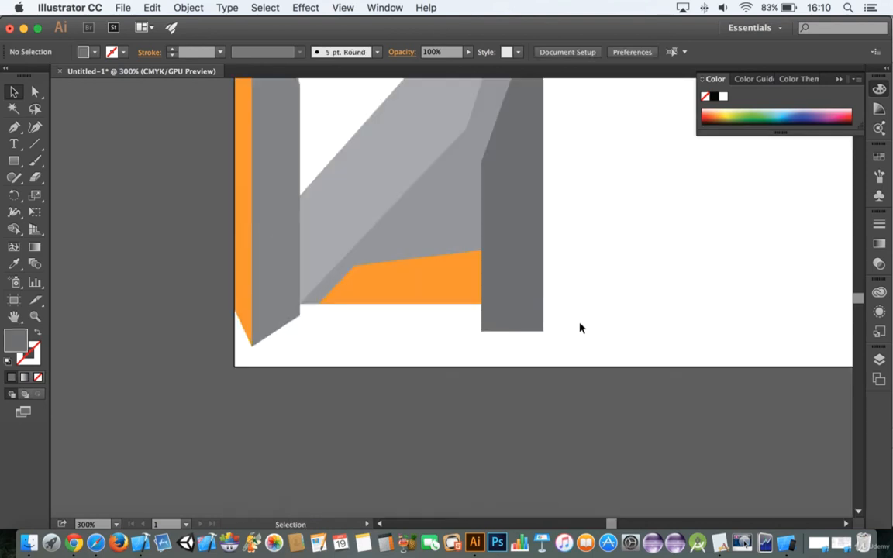
{"action": "scroll", "coordinate": [580, 328], "scroll_direction": "down", "scroll_amount": 5}
{"action": "scroll", "coordinate": [580, 328], "scroll_direction": "up", "scroll_amount": 5}
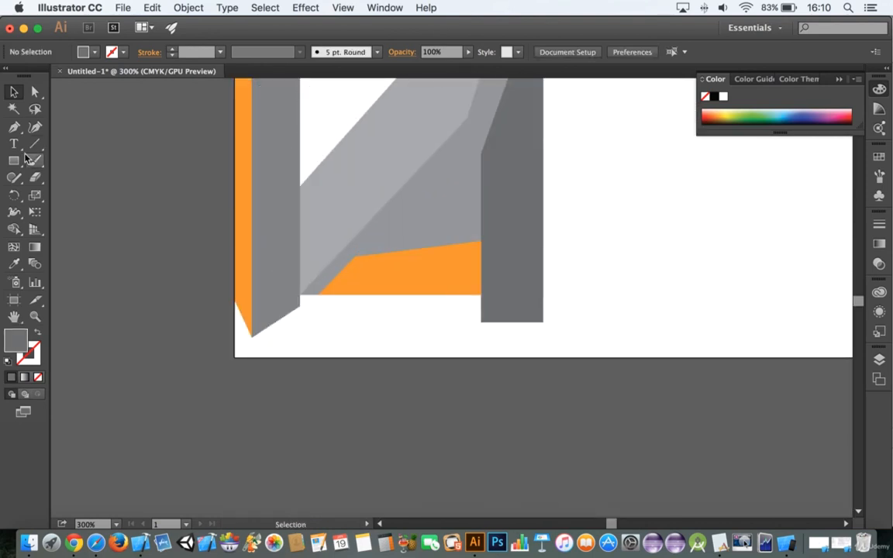
{"action": "left_click", "coordinate": [15, 161]}
{"action": "mouse_move", "coordinate": [496, 184]}
{"action": "left_mouse_down"}
{"action": "mouse_move", "coordinate": [515, 359]}
{"action": "mouse_move", "coordinate": [532, 359]}
{"action": "left_mouse_up"}
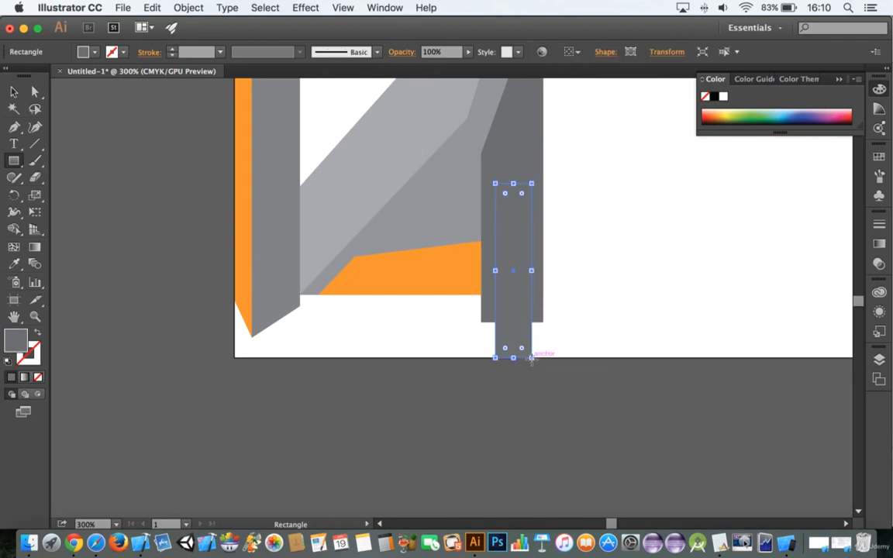
Fill the narrow rectangle with the gray swatch one step lighter than K=60
{"action": "left_click", "coordinate": [107, 53]}
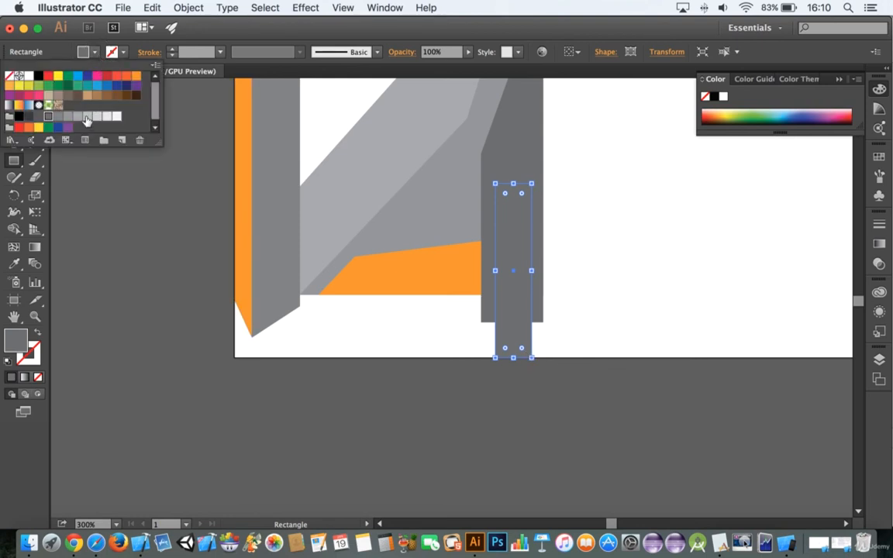
{"action": "left_click", "coordinate": [57, 118]}
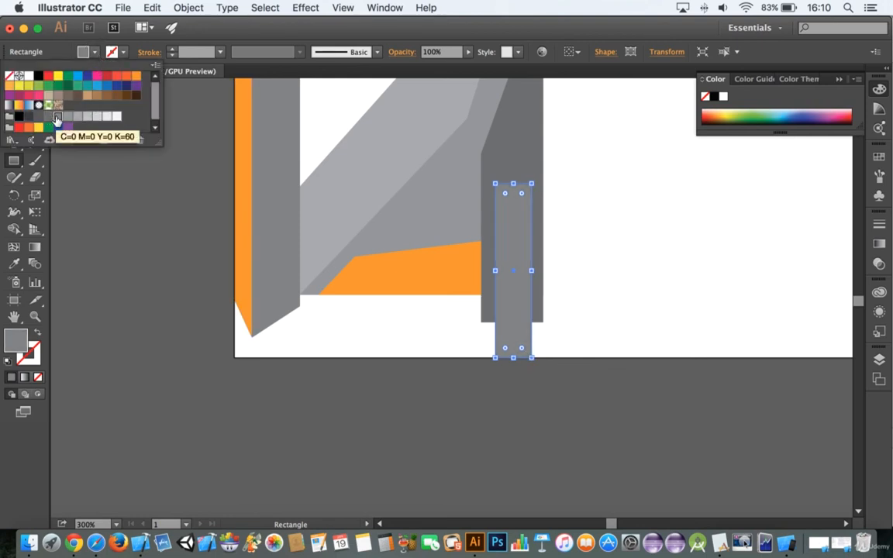
{"action": "left_click", "coordinate": [66, 120]}
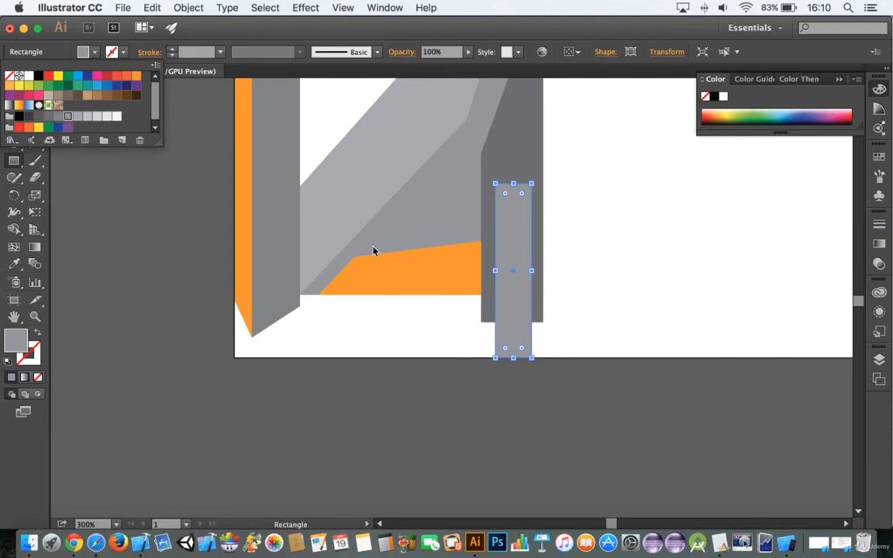
{"action": "left_click", "coordinate": [453, 342]}
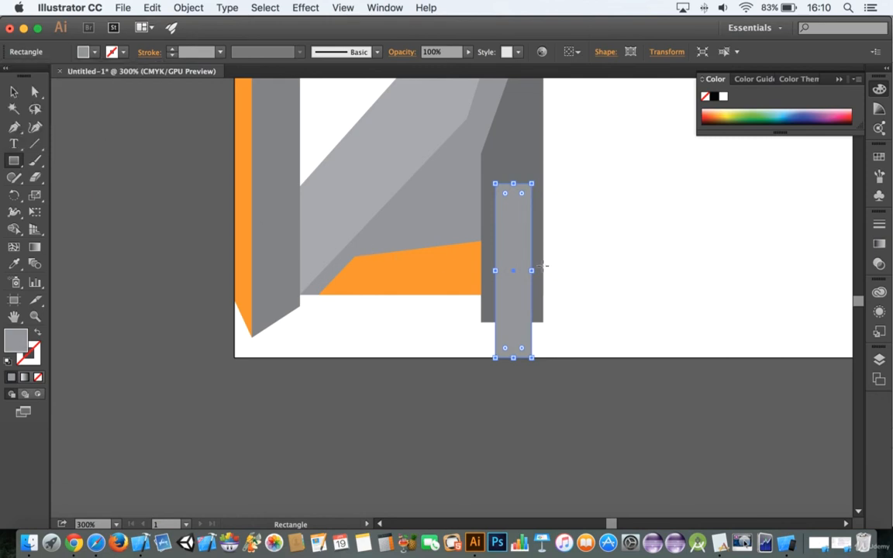
Slope the narrow rectangle's ends by raising its lower-right corner to about Y 290.3 pt and lowering its upper-right corner to about Y 230.7 pt
{"action": "left_click", "coordinate": [13, 91]}
{"action": "left_click", "coordinate": [397, 198]}
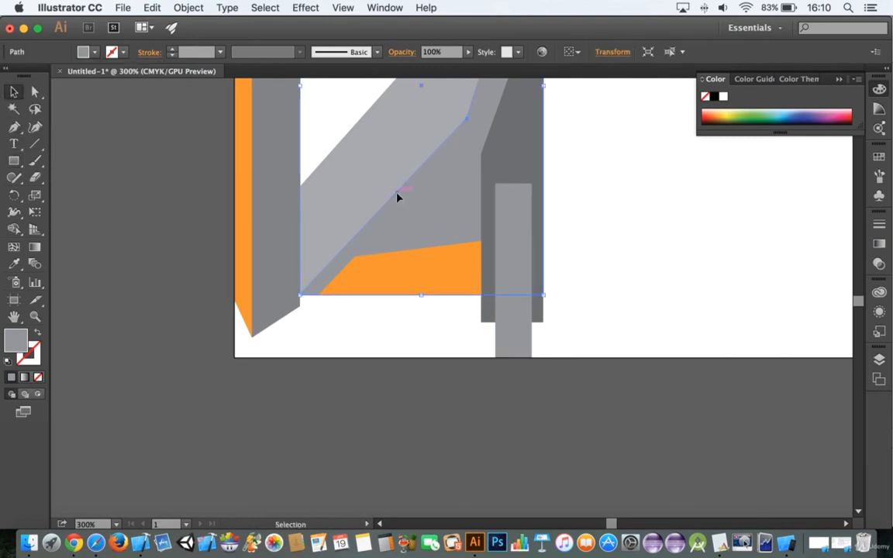
{"action": "left_click", "coordinate": [522, 349]}
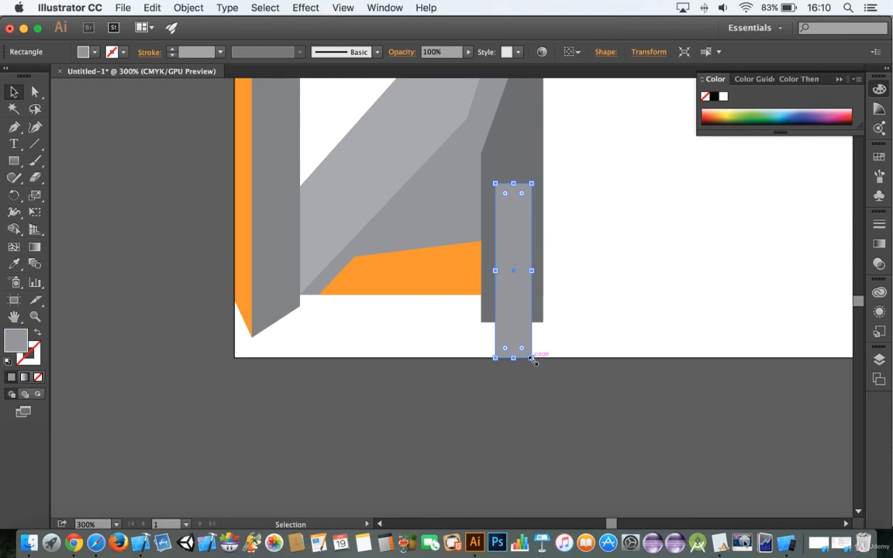
{"action": "left_click", "coordinate": [35, 92]}
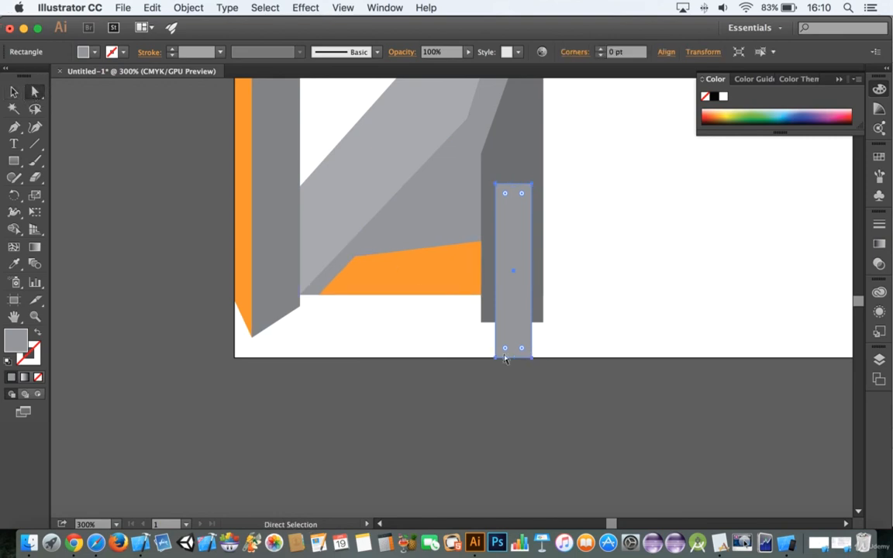
{"action": "left_click_drag", "start_coordinate": [532, 360], "coordinate": [532, 338]}
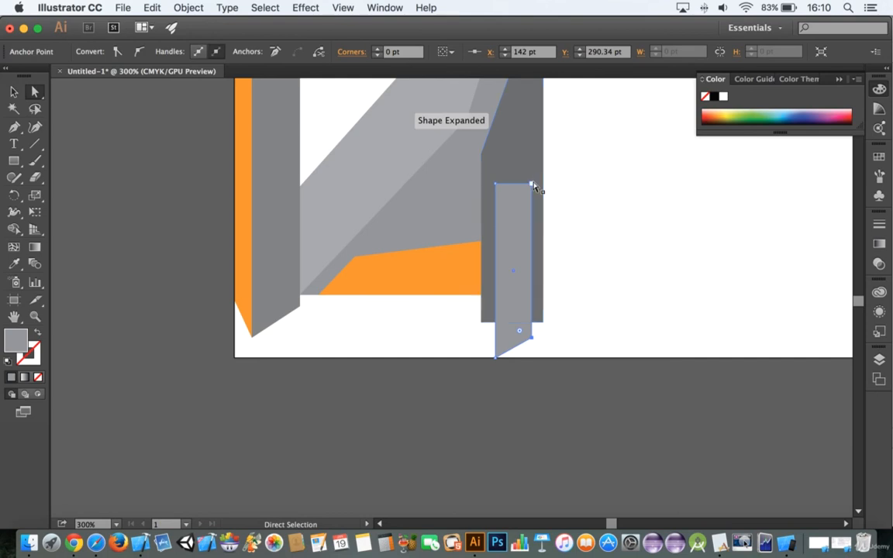
{"action": "left_click_drag", "start_coordinate": [533, 184], "coordinate": [532, 211]}
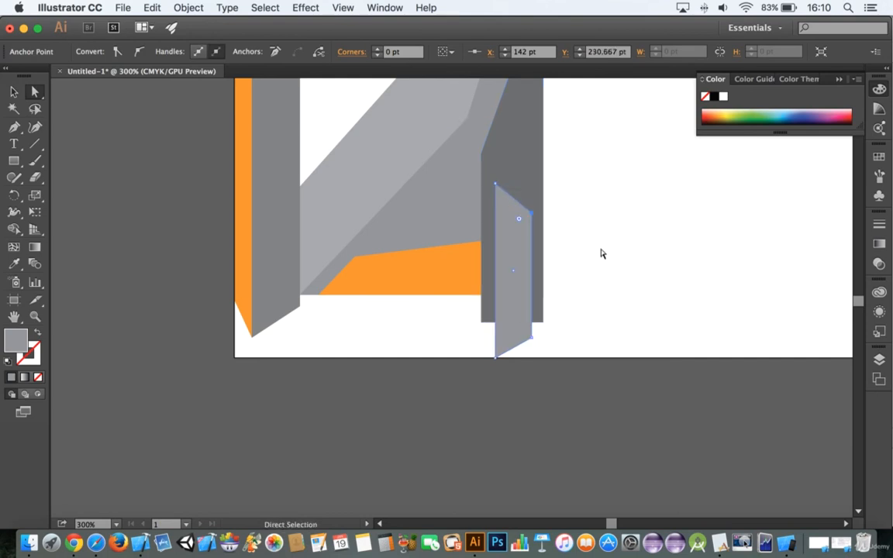
{"action": "scroll", "coordinate": [602, 252], "scroll_direction": "up", "scroll_amount": 5}
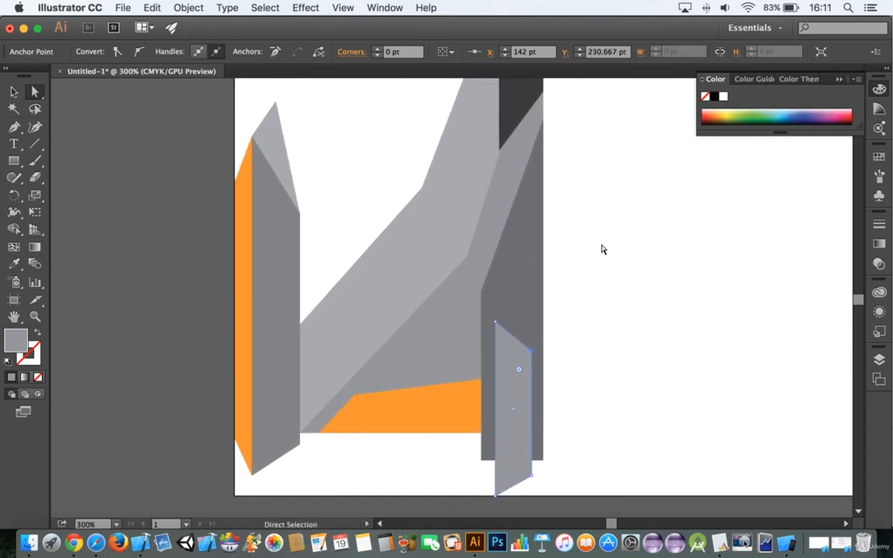
{"action": "scroll", "coordinate": [589, 249], "scroll_direction": "down", "scroll_amount": 5}
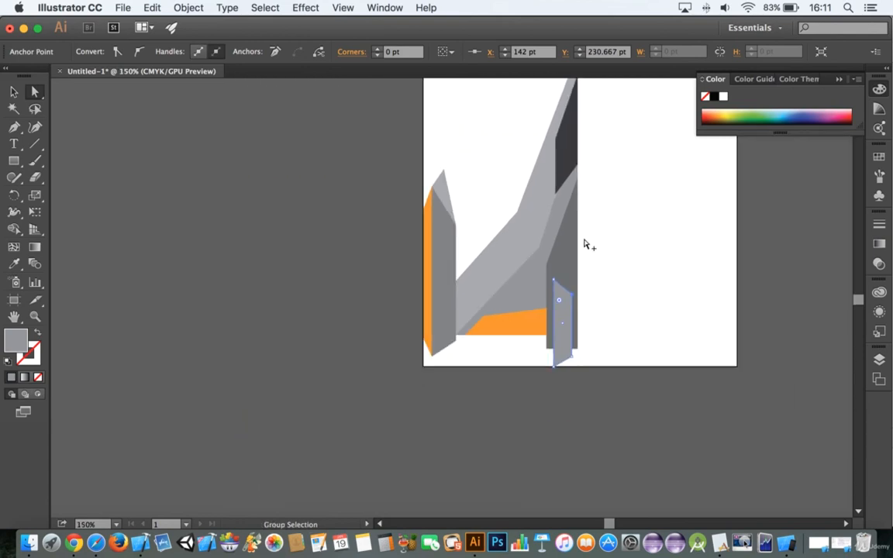
{"action": "scroll", "coordinate": [590, 245], "scroll_direction": "up", "scroll_amount": 1}
{"action": "scroll", "coordinate": [589, 245], "scroll_direction": "down", "scroll_amount": 1}
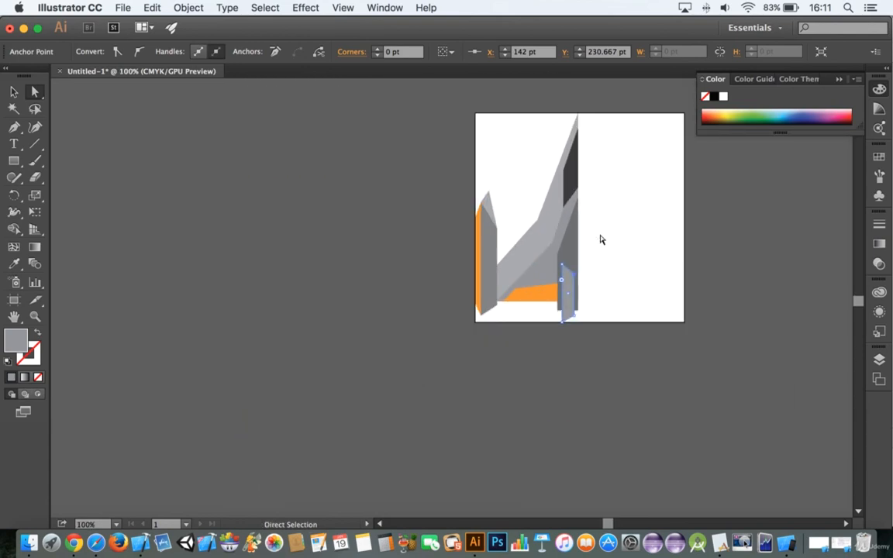
Fill the large light-gray main body shape, which slopes from the nose to the side fin, with the K=20 gray swatch
{"action": "scroll", "coordinate": [601, 238], "scroll_direction": "up", "scroll_amount": 3}
{"action": "scroll", "coordinate": [600, 239], "scroll_direction": "down", "scroll_amount": 2}
{"action": "scroll", "coordinate": [599, 242], "scroll_direction": "up", "scroll_amount": 2}
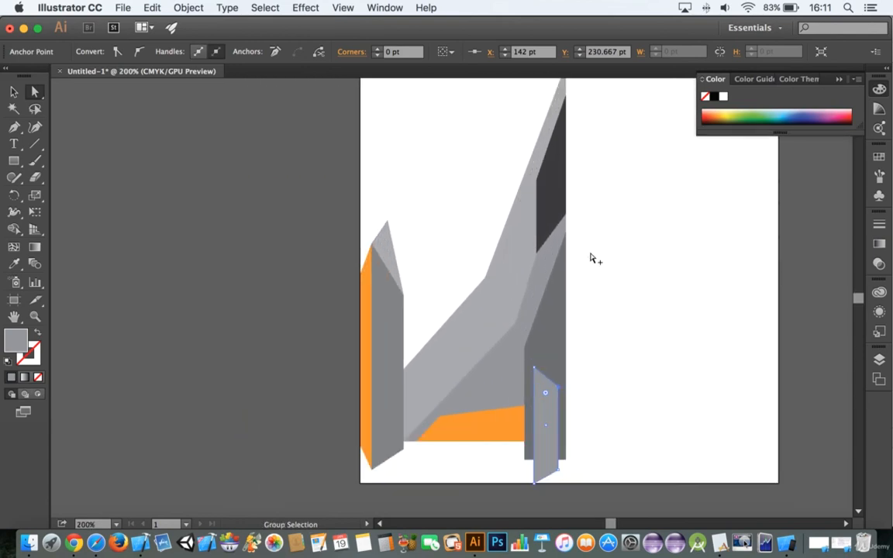
{"action": "scroll", "coordinate": [591, 258], "scroll_direction": "down", "scroll_amount": 1}
{"action": "scroll", "coordinate": [536, 325], "scroll_direction": "up", "scroll_amount": 2}
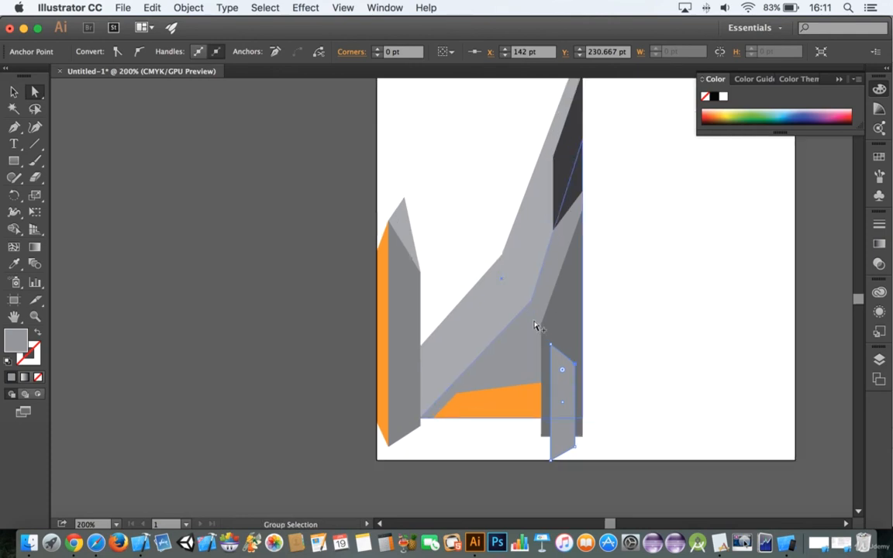
{"action": "left_click", "coordinate": [459, 310]}
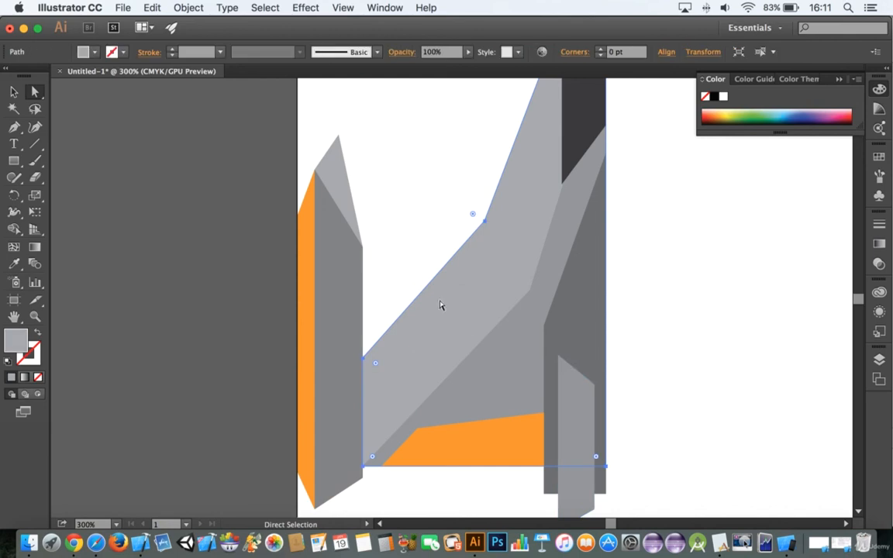
{"action": "left_click", "coordinate": [86, 51]}
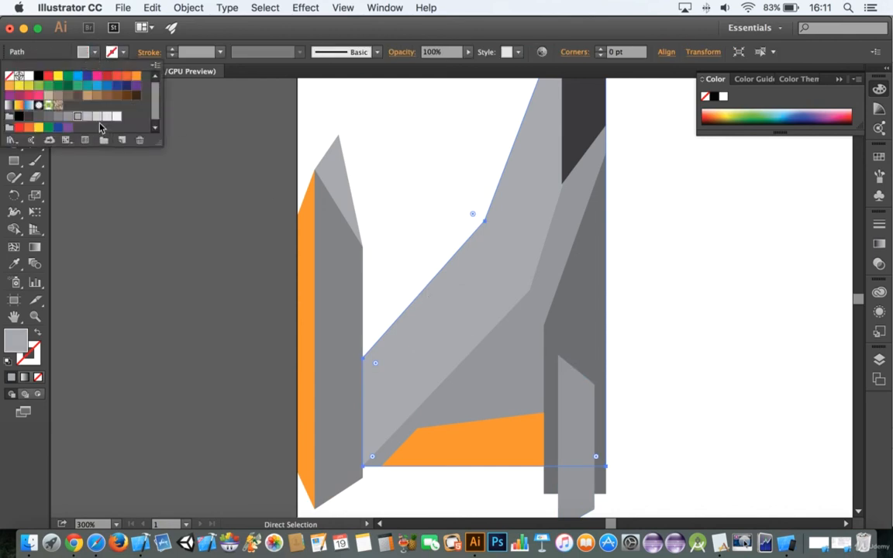
{"action": "left_click", "coordinate": [88, 116]}
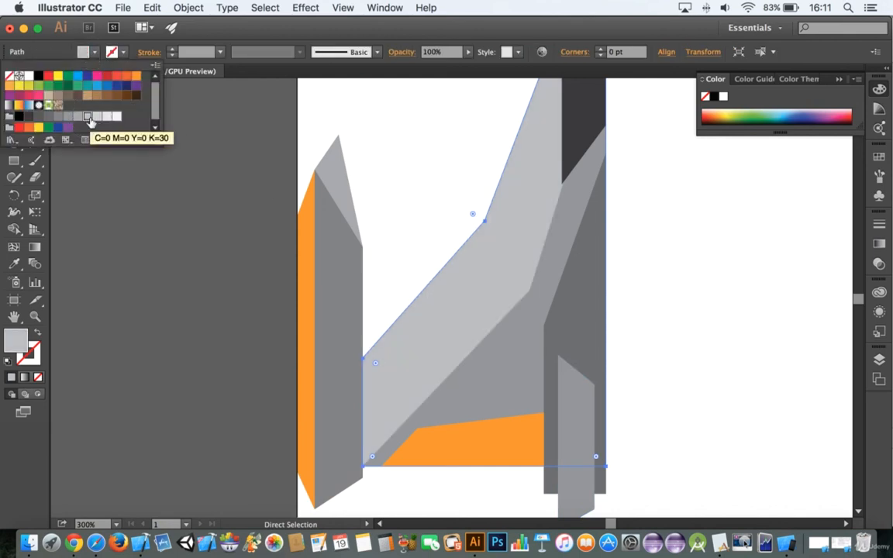
{"action": "left_click", "coordinate": [97, 117]}
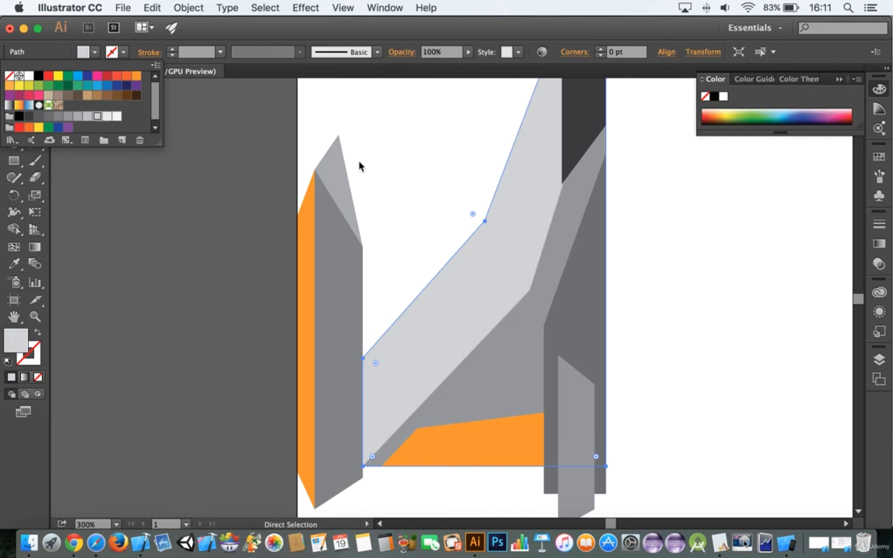
{"action": "left_click", "coordinate": [420, 159]}
Compare lighter grays on the inner body shape above the orange detail and fill it with the K=40 swatch
{"action": "scroll", "coordinate": [464, 174], "scroll_direction": "up", "scroll_amount": 5}
{"action": "scroll", "coordinate": [464, 174], "scroll_direction": "down", "scroll_amount": 4}
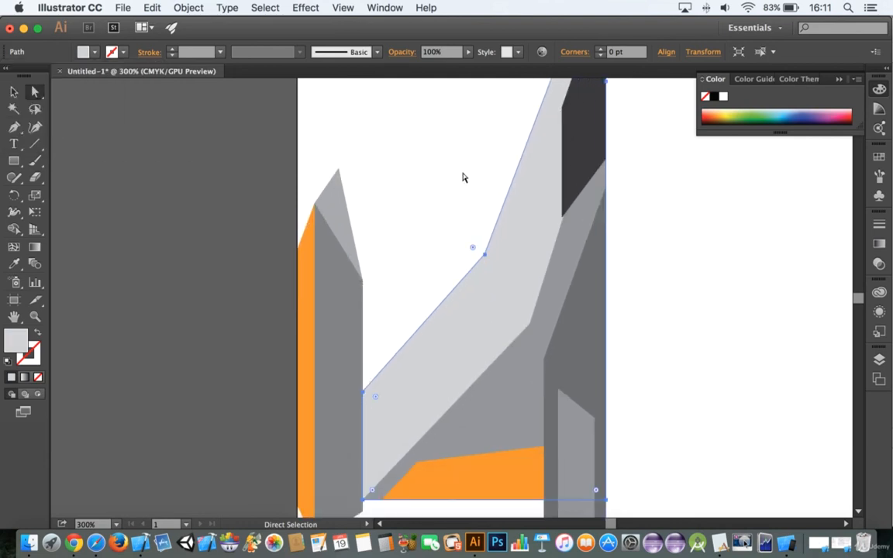
{"action": "scroll", "coordinate": [465, 193], "scroll_direction": "down", "scroll_amount": 3}
{"action": "left_click", "coordinate": [514, 305]}
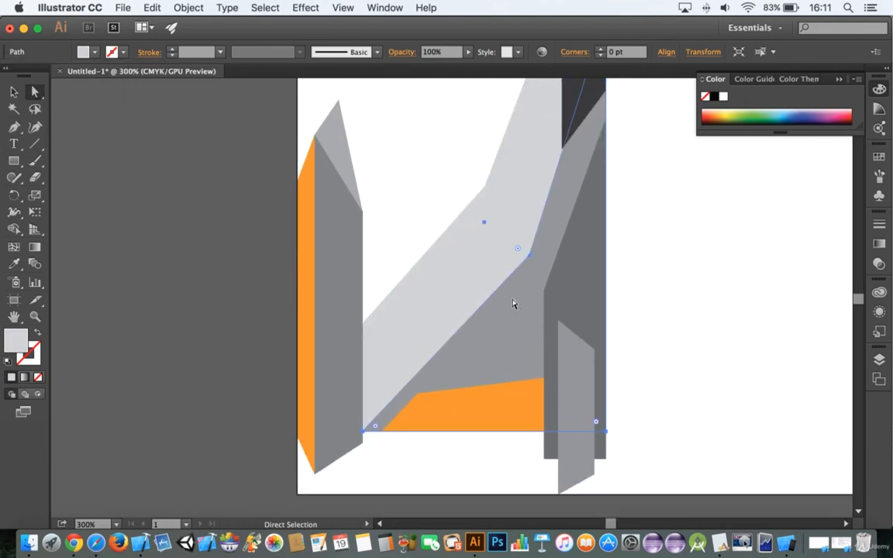
{"action": "left_click", "coordinate": [96, 53]}
{"action": "left_click", "coordinate": [70, 116]}
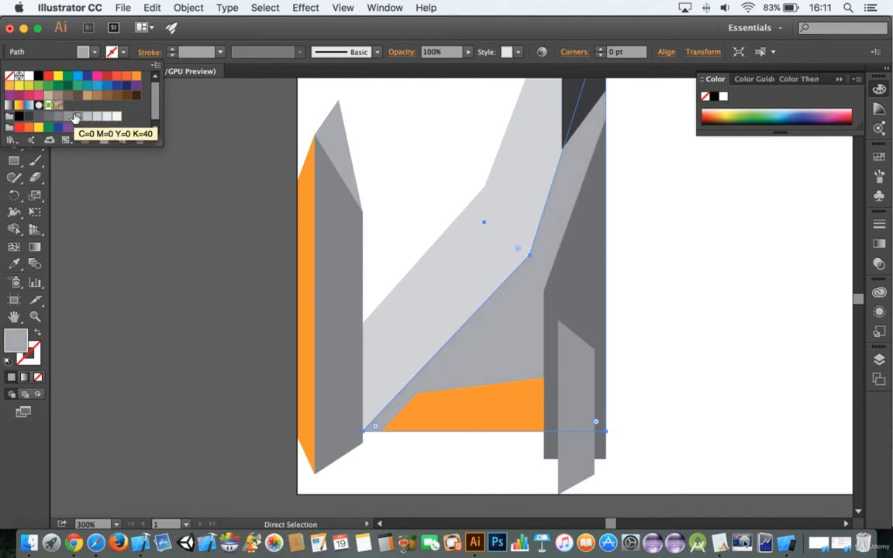
{"action": "left_click", "coordinate": [88, 116]}
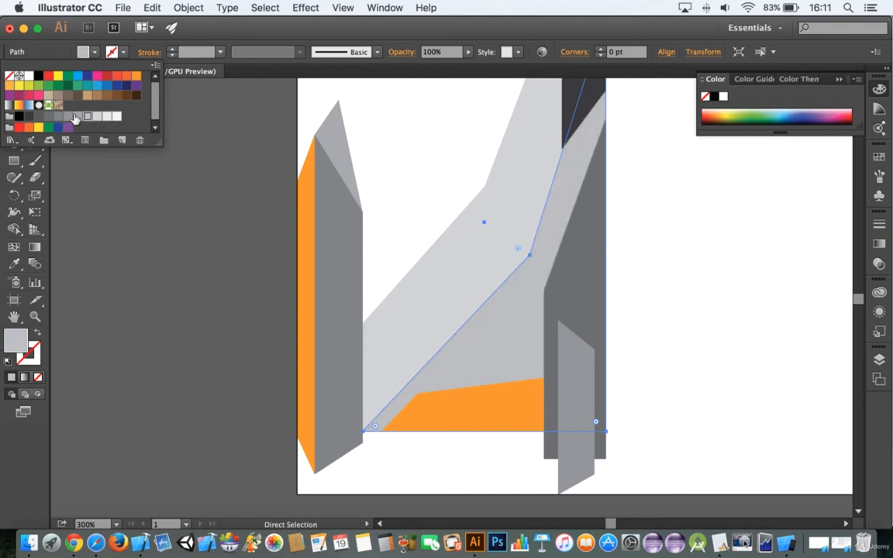
{"action": "left_click", "coordinate": [76, 117]}
{"action": "left_click", "coordinate": [86, 116]}
{"action": "left_click", "coordinate": [77, 117]}
{"action": "left_click", "coordinate": [466, 179]}
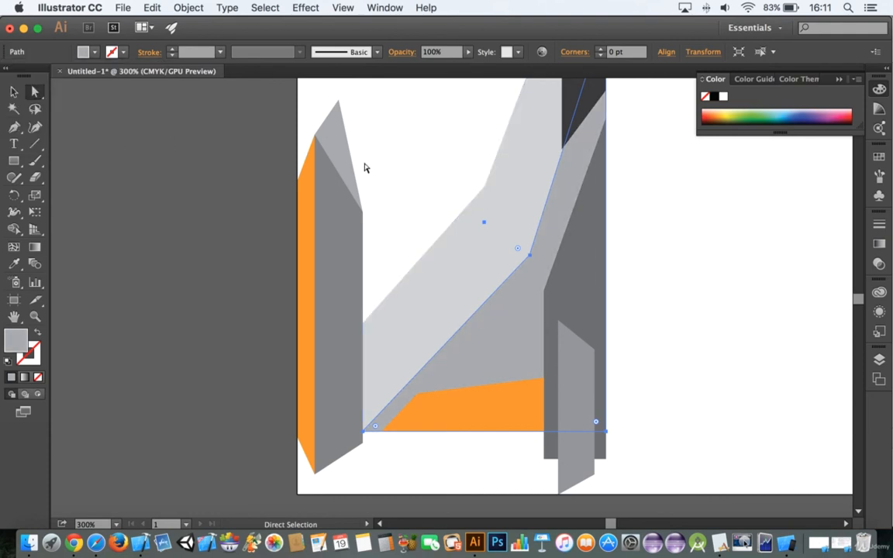
Fill the pointed tip of the side fin with the K=10 gray swatch and deselect it
{"action": "left_click", "coordinate": [323, 146]}
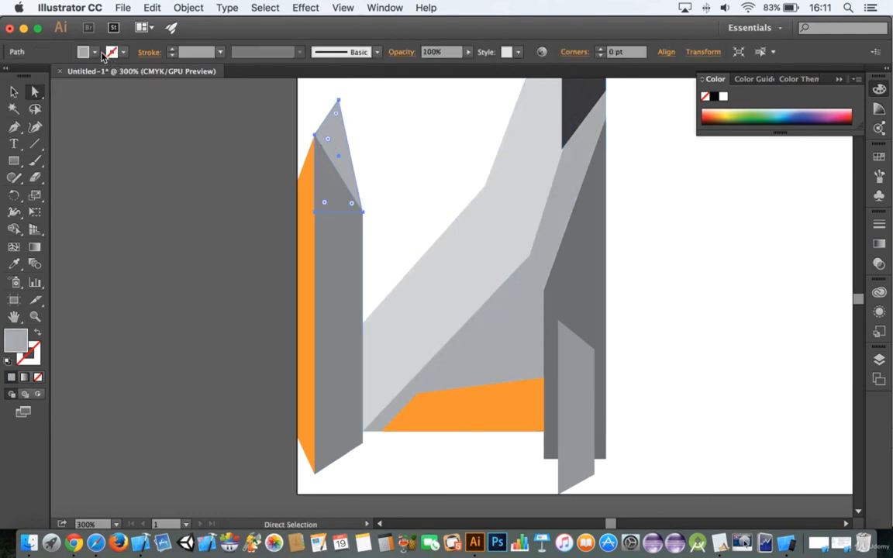
{"action": "left_click", "coordinate": [95, 53]}
{"action": "left_click", "coordinate": [88, 119]}
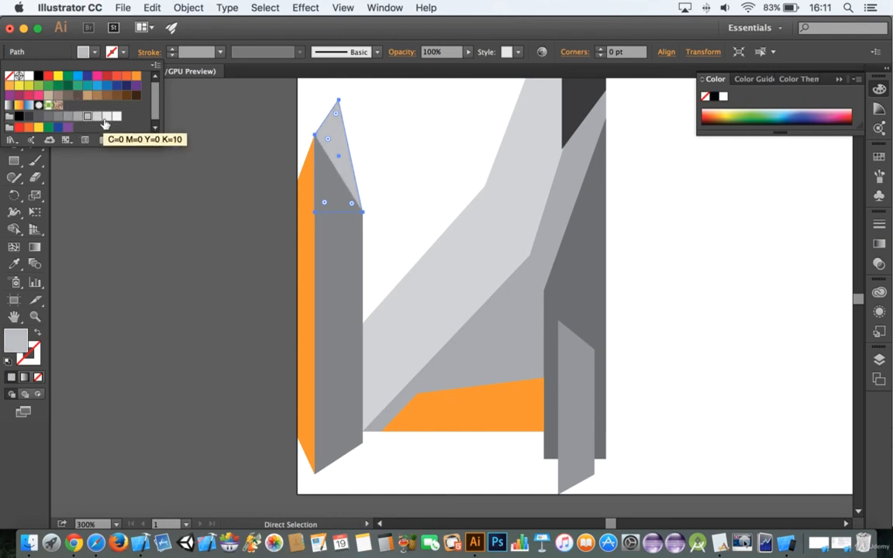
{"action": "left_click", "coordinate": [98, 119]}
{"action": "left_click", "coordinate": [107, 119]}
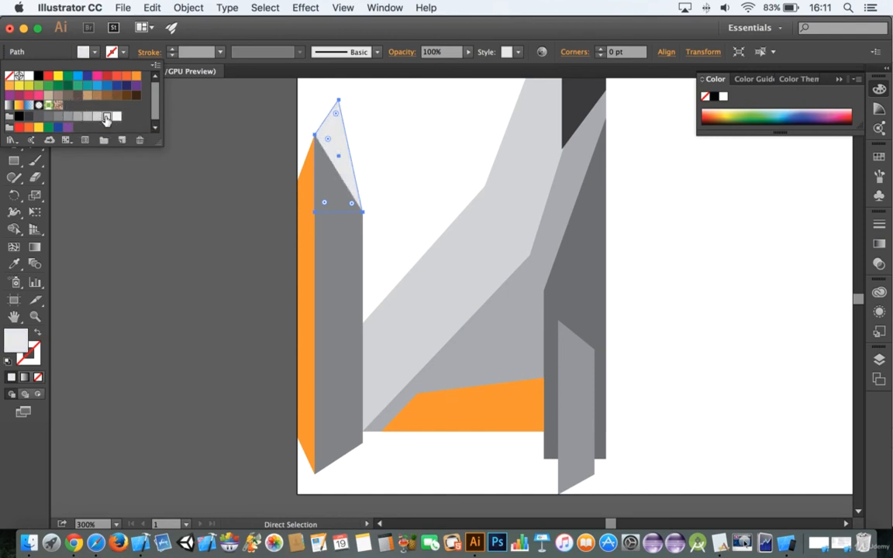
{"action": "left_click", "coordinate": [406, 142]}
{"action": "left_click", "coordinate": [364, 148]}
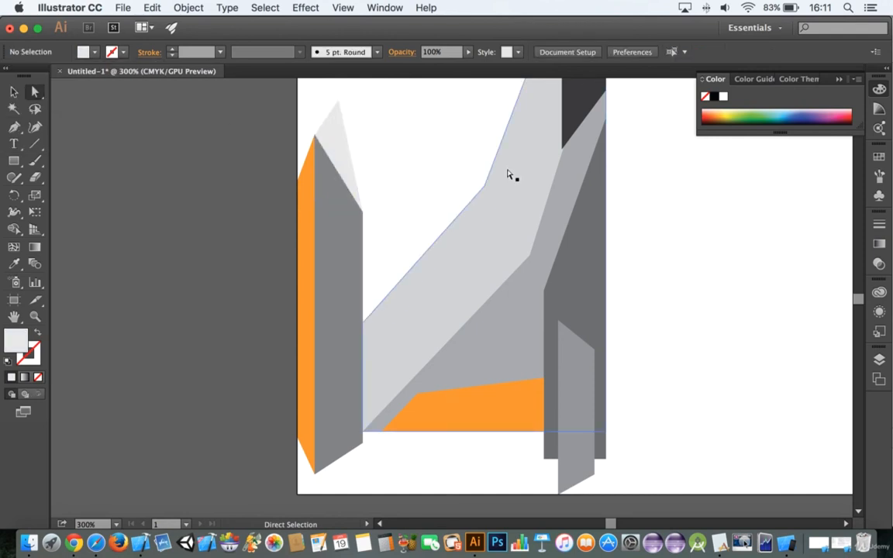
Fill the narrow lower center fin with the K=30 gray swatch
{"action": "scroll", "coordinate": [597, 240], "scroll_direction": "down", "scroll_amount": 2}
{"action": "left_click", "coordinate": [588, 355]}
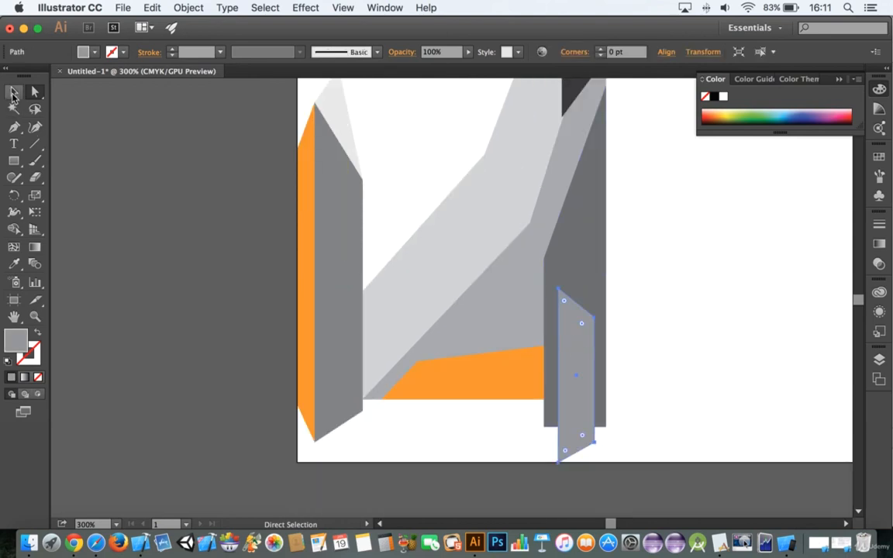
{"action": "left_click", "coordinate": [95, 53]}
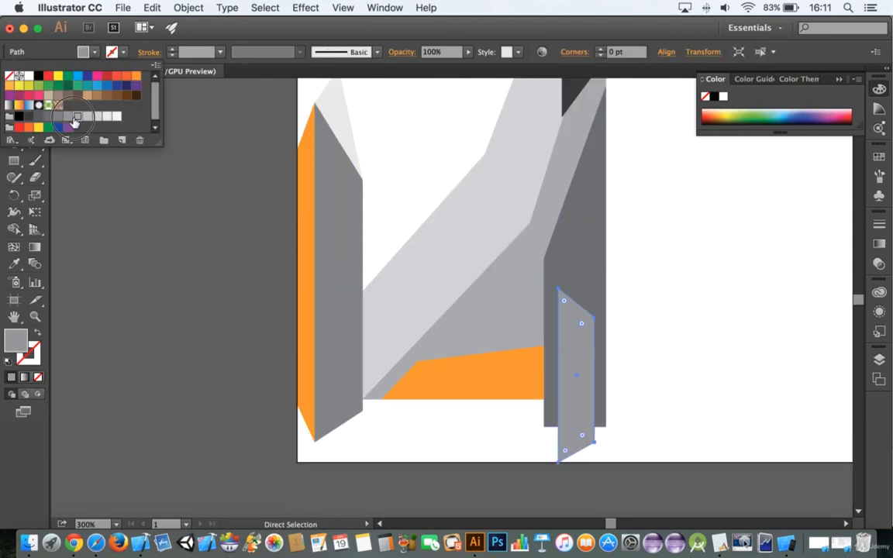
{"action": "left_click", "coordinate": [79, 117]}
{"action": "left_click", "coordinate": [88, 117]}
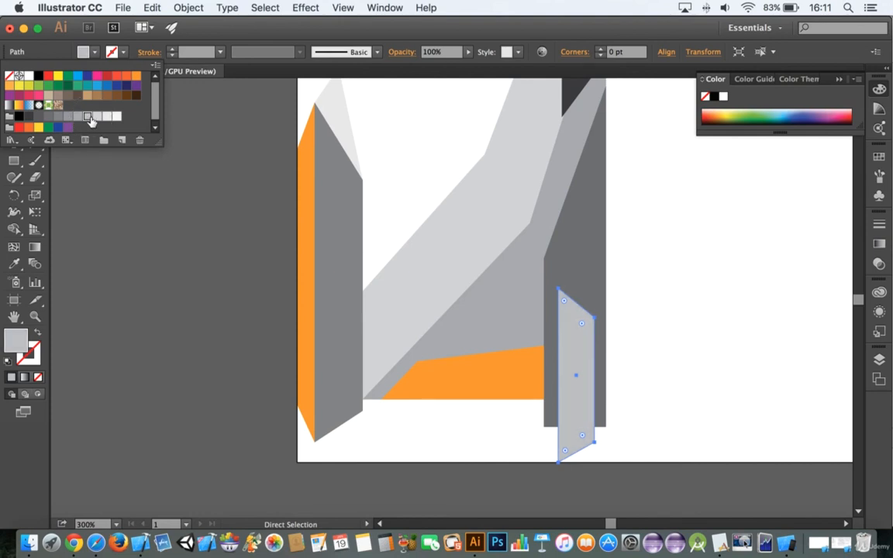
{"action": "left_click", "coordinate": [580, 230]}
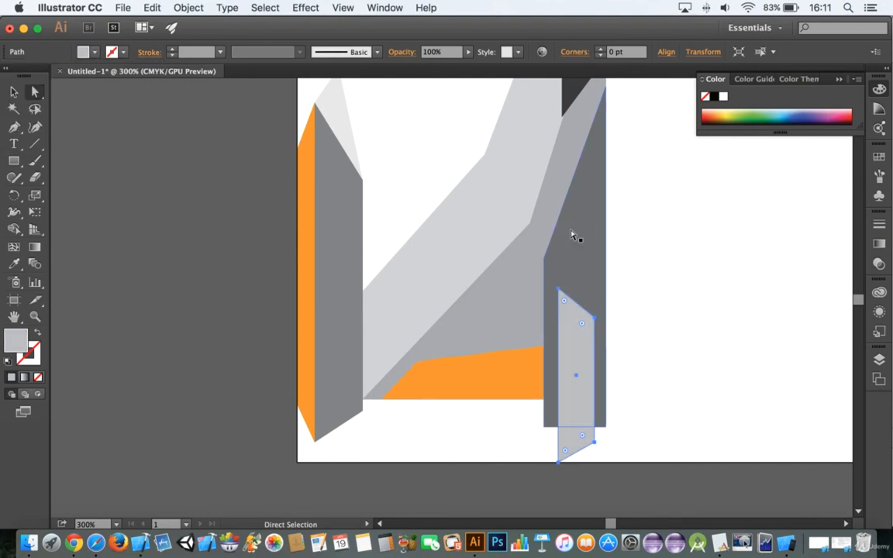
Try the next lighter gray swatch, K=60, as the fill of the lower dark column and undo it
{"action": "left_click", "coordinate": [576, 236]}
{"action": "left_click", "coordinate": [95, 54]}
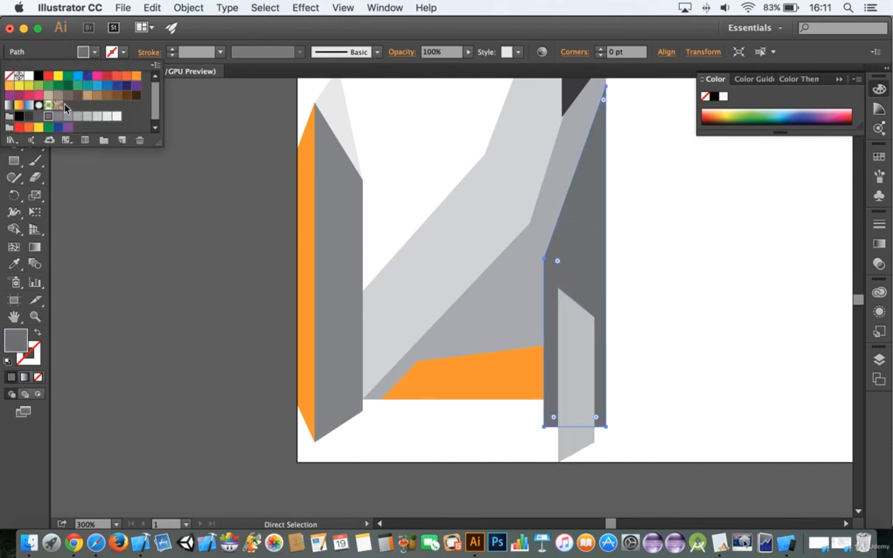
{"action": "left_click", "coordinate": [59, 117]}
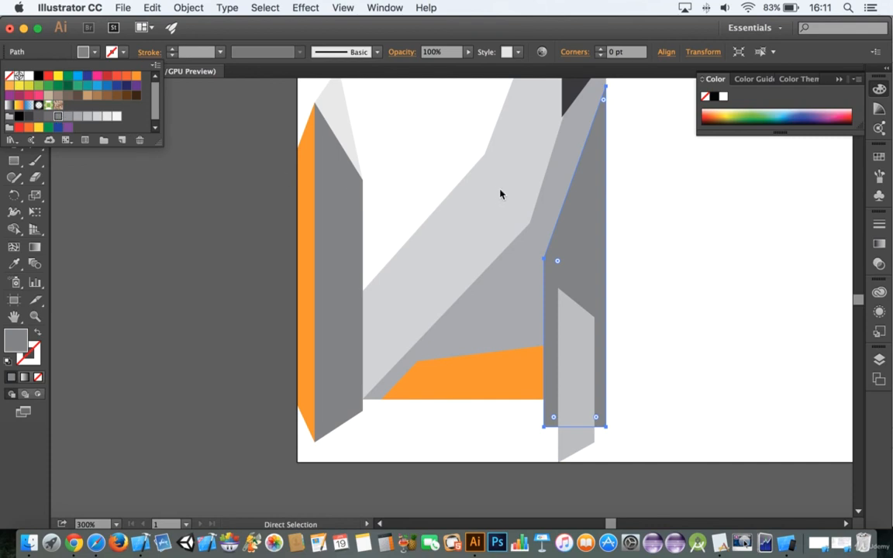
{"action": "left_click", "coordinate": [368, 126]}
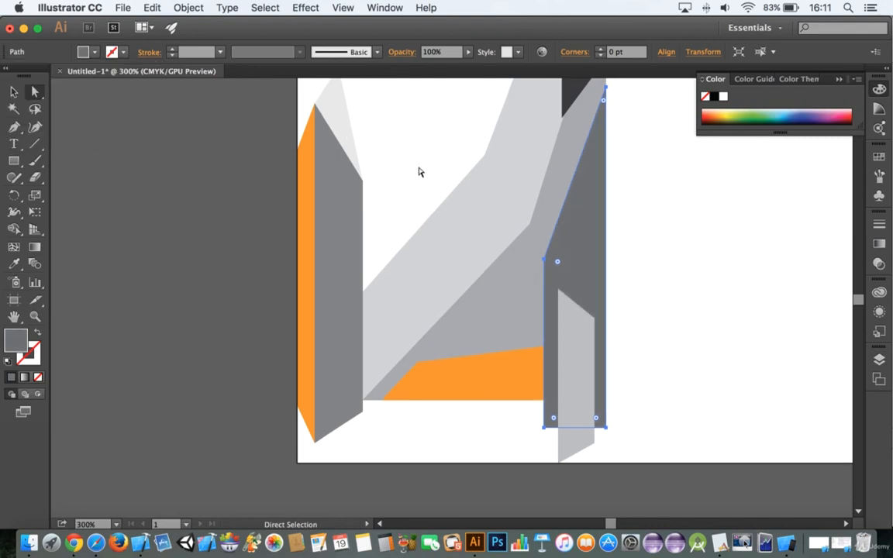
Select the dark panel near the nose and examine its tone against the whole recolored artwork
{"action": "scroll", "coordinate": [433, 191], "scroll_direction": "up", "scroll_amount": 5}
{"action": "scroll", "coordinate": [534, 194], "scroll_direction": "up", "scroll_amount": 4}
{"action": "left_click", "coordinate": [608, 221]}
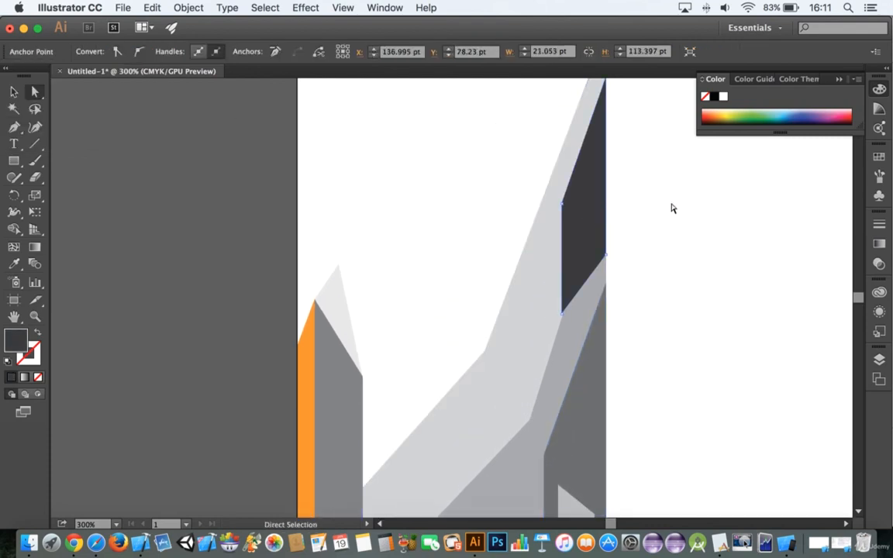
{"action": "scroll", "coordinate": [672, 207], "scroll_direction": "up", "scroll_amount": 2}
{"action": "scroll", "coordinate": [505, 235], "scroll_direction": "down", "scroll_amount": 2}
{"action": "scroll", "coordinate": [506, 234], "scroll_direction": "down", "scroll_amount": 1}
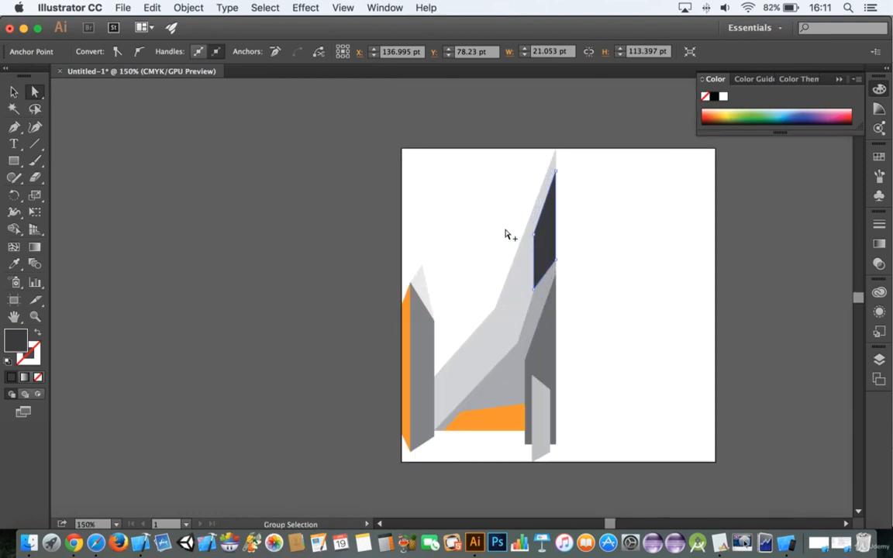